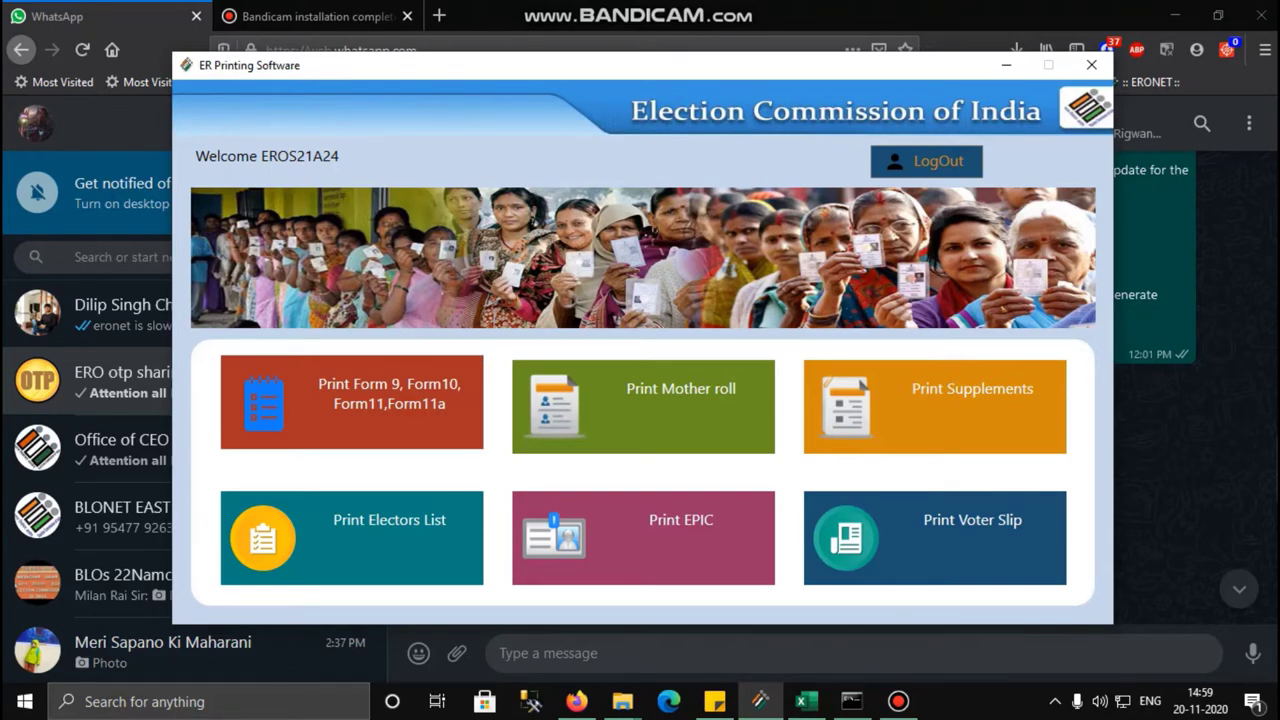
left_click(24, 701)
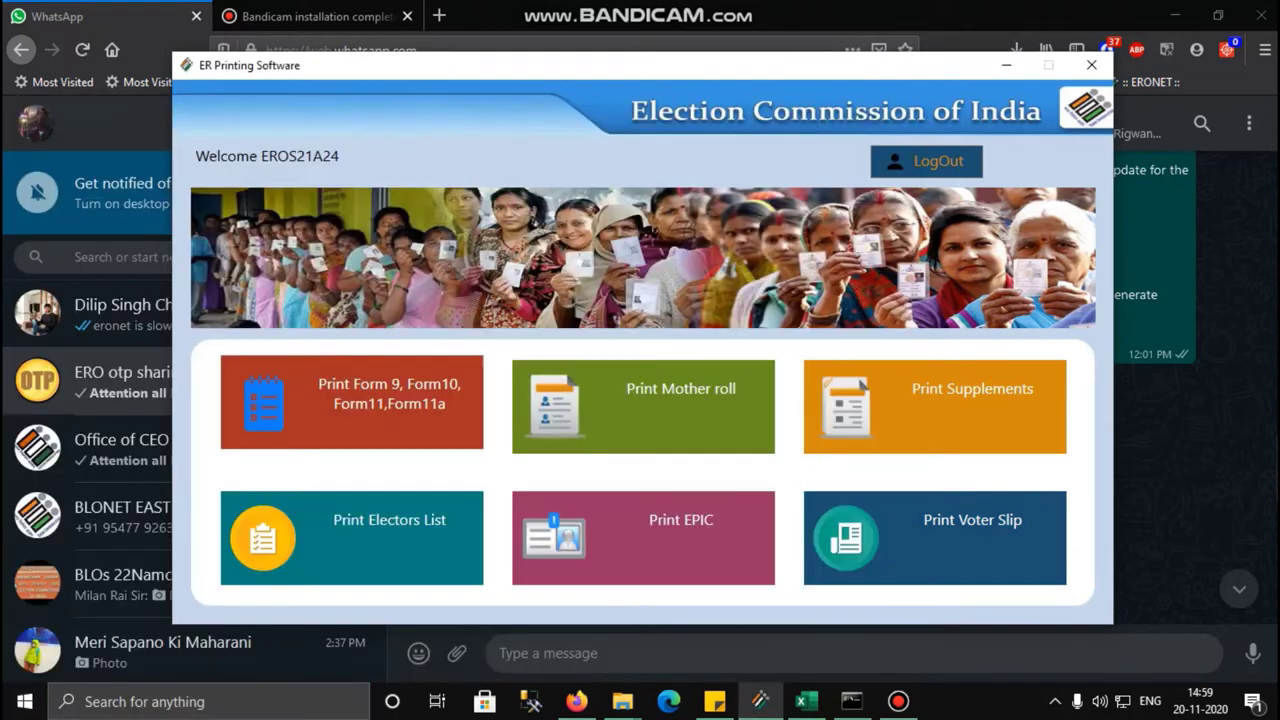
left_click(985, 400)
left_click(935, 538)
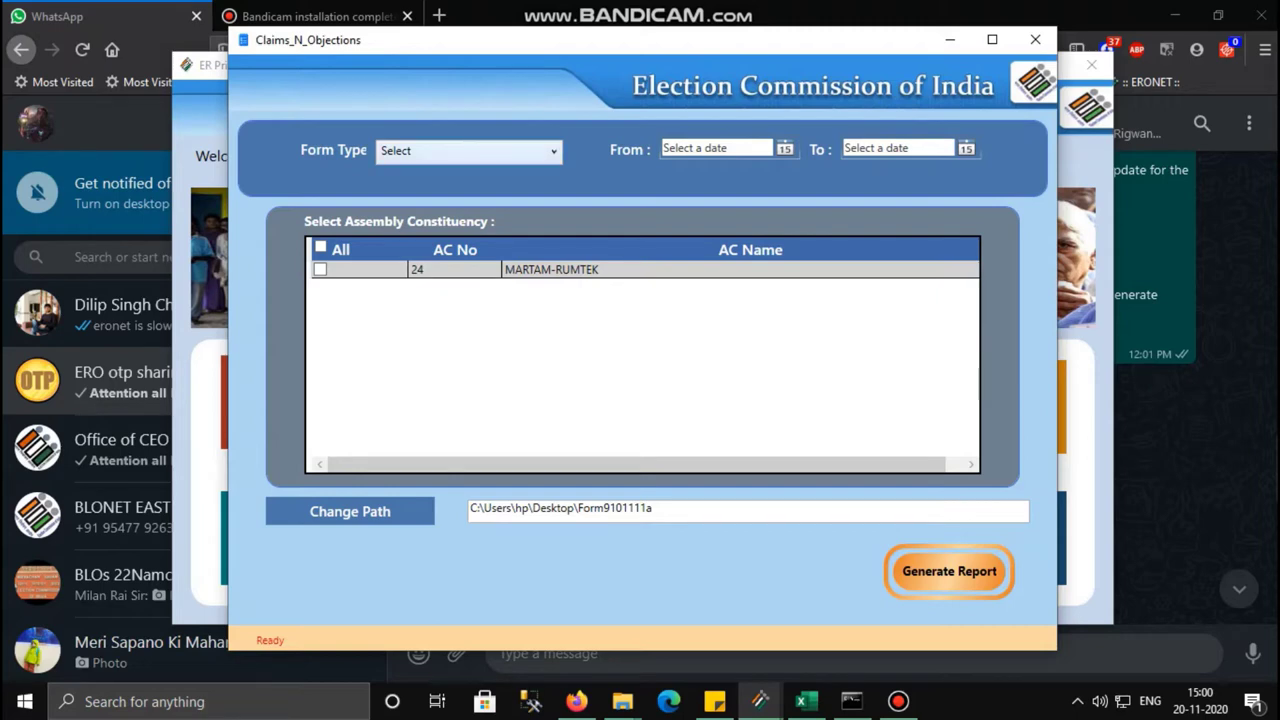
left_click(468, 150)
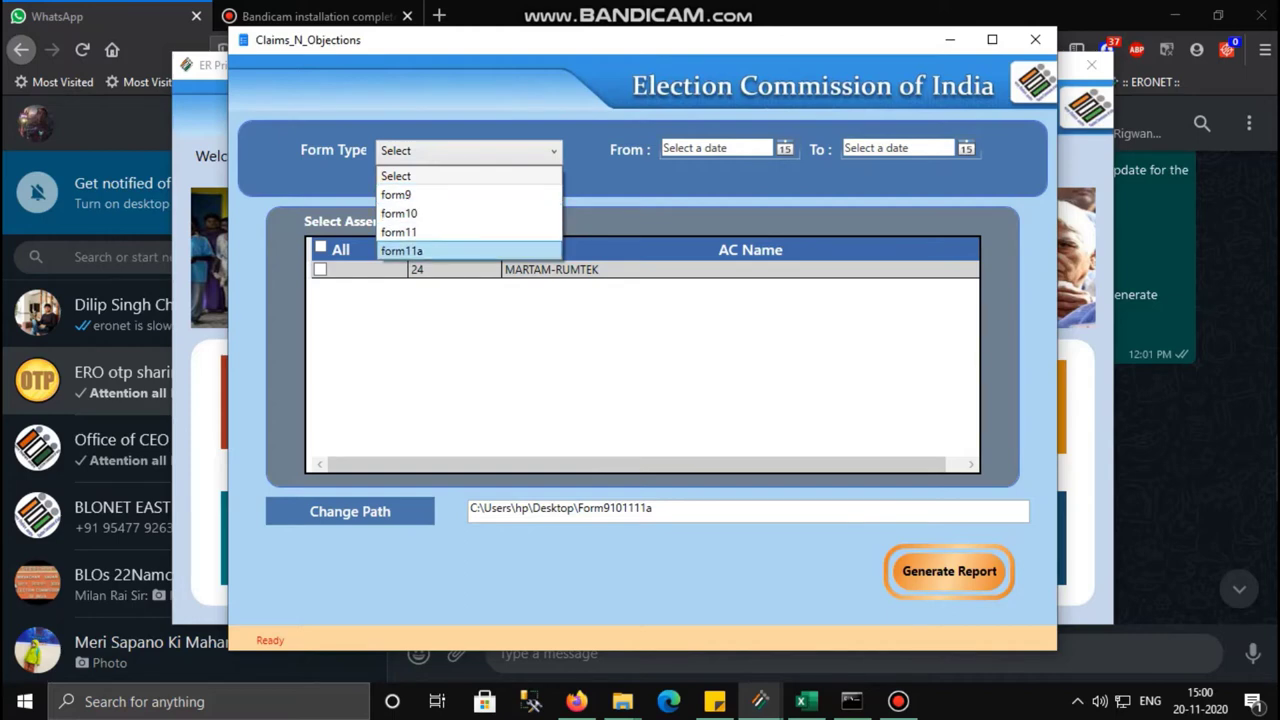
Choose form9 as the claims and objections report type and move to the From date
key("Up")
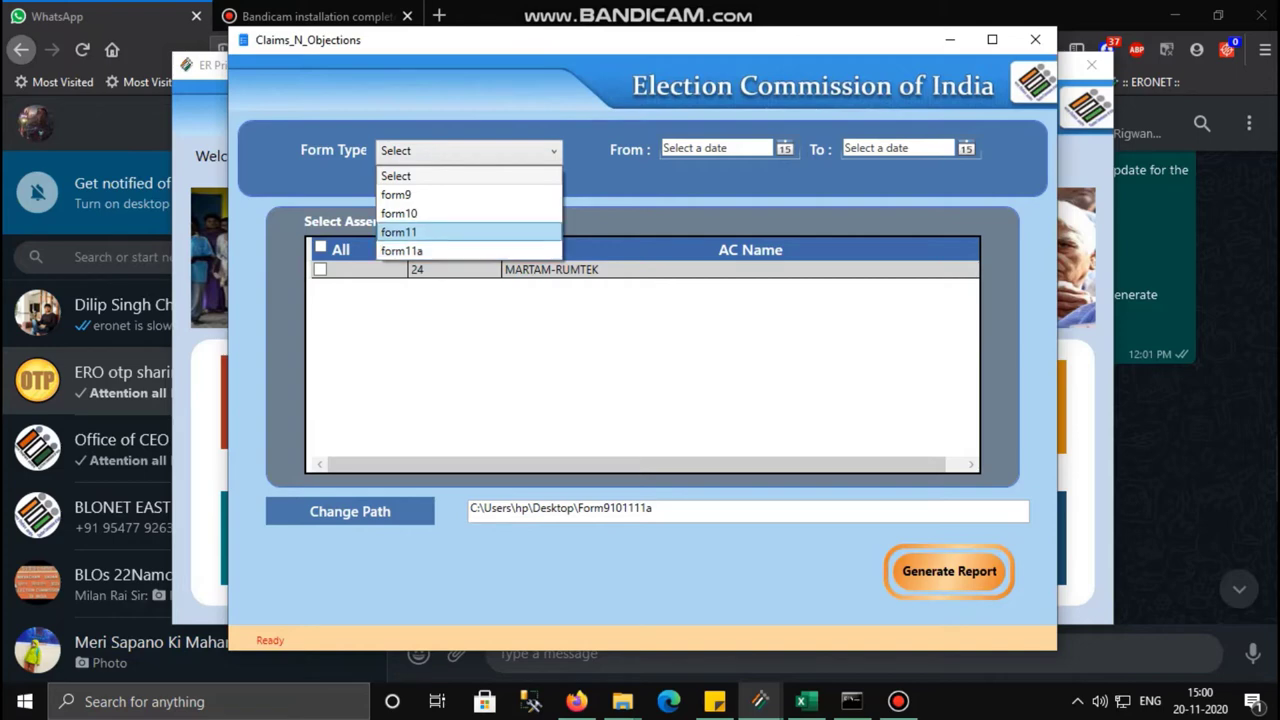
key("Up")
key("Up")
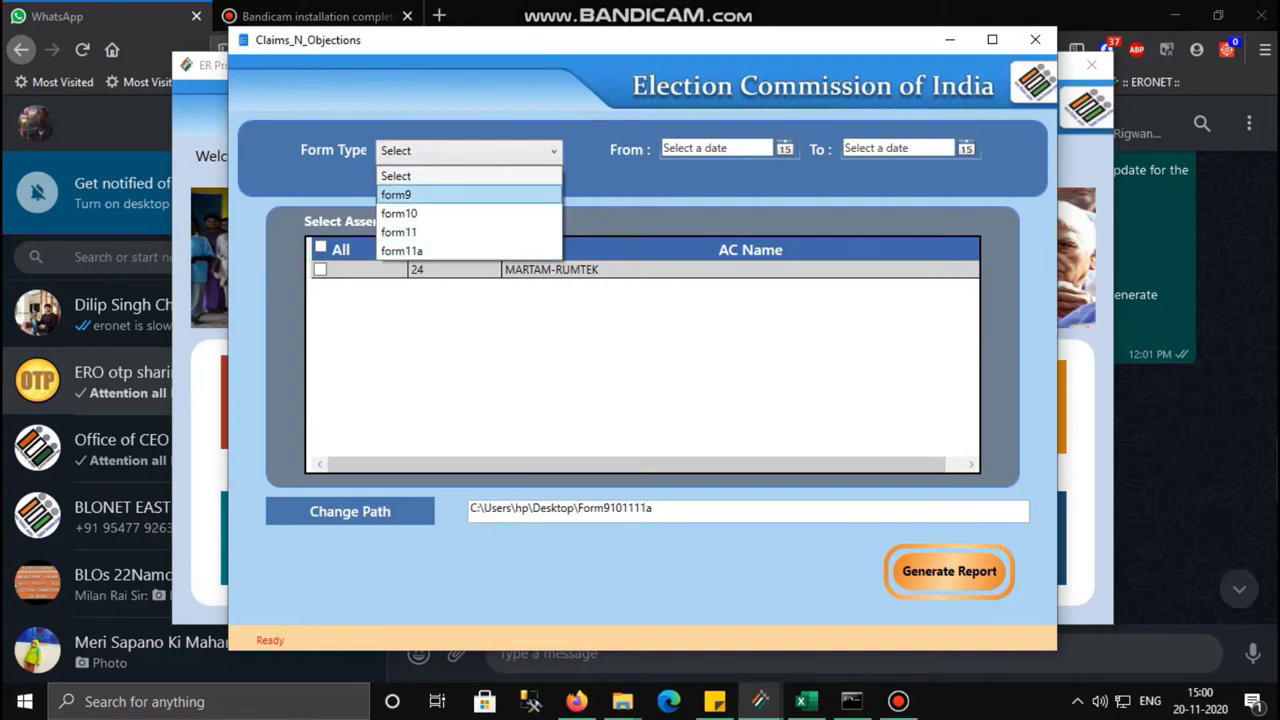
key("Return")
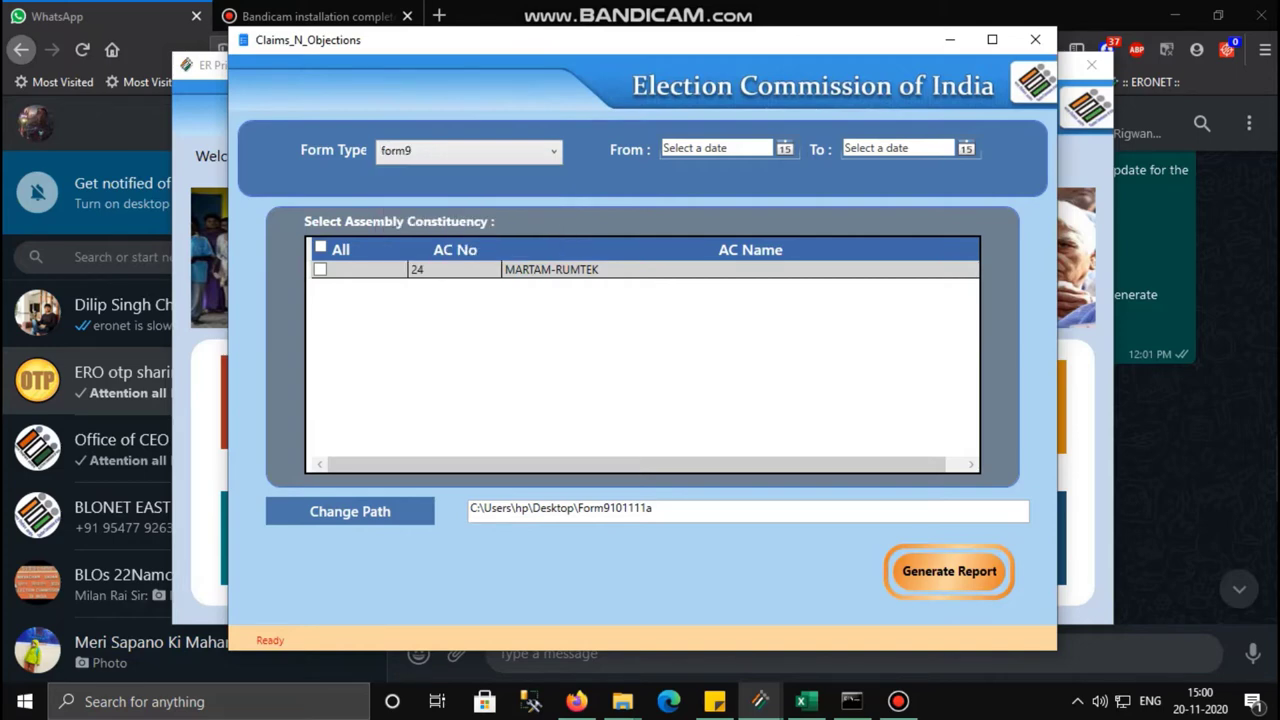
key("Tab")
Set both the From and To dates to 19-11-2020
left_click(784, 148)
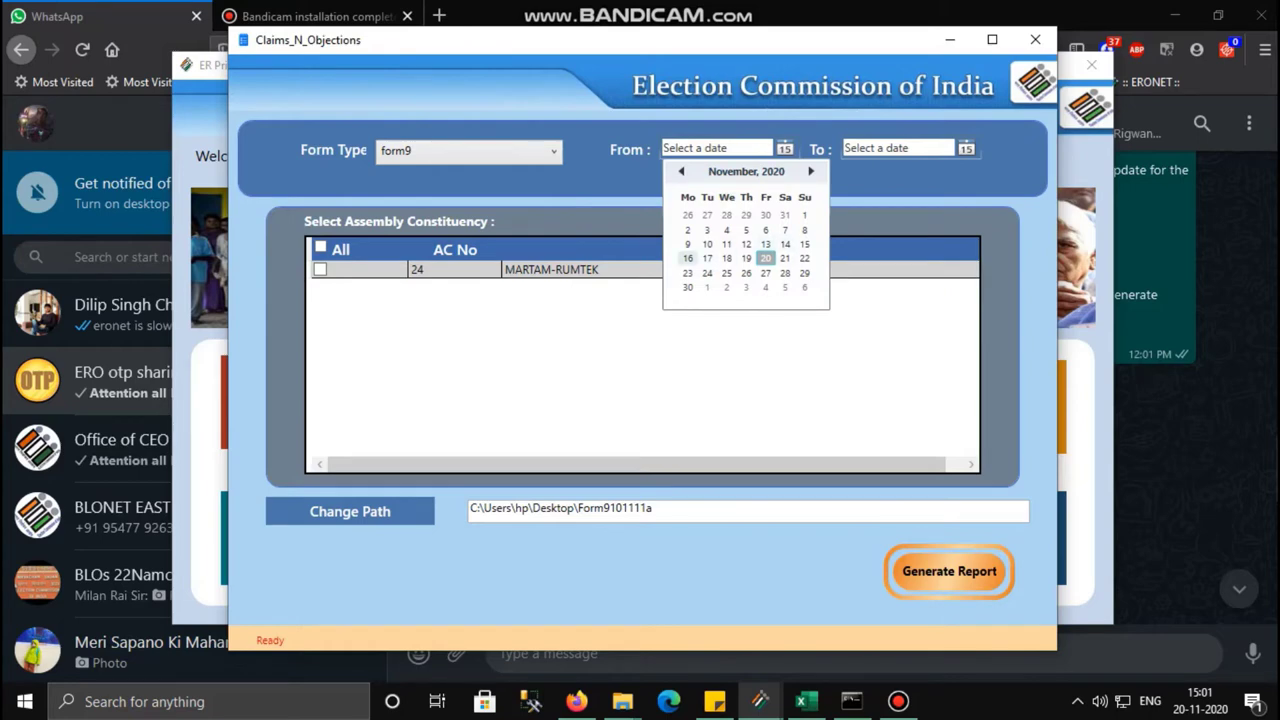
left_click(687, 258)
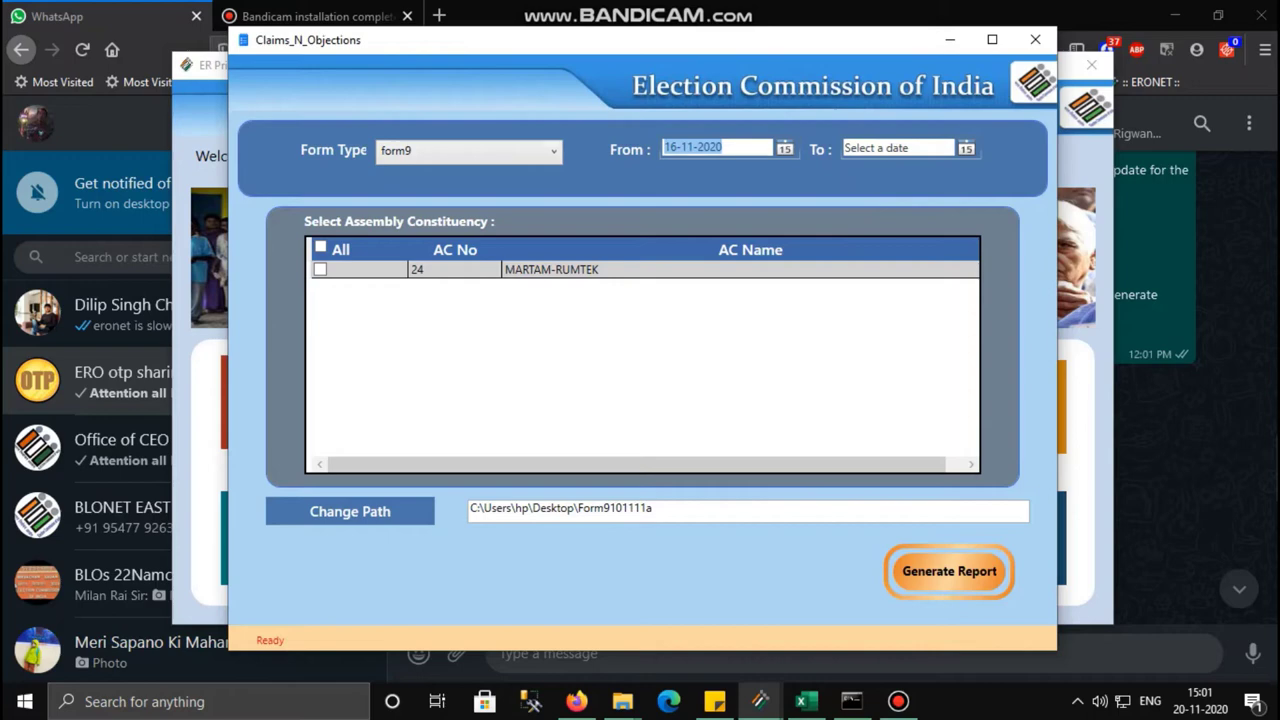
key("Right")
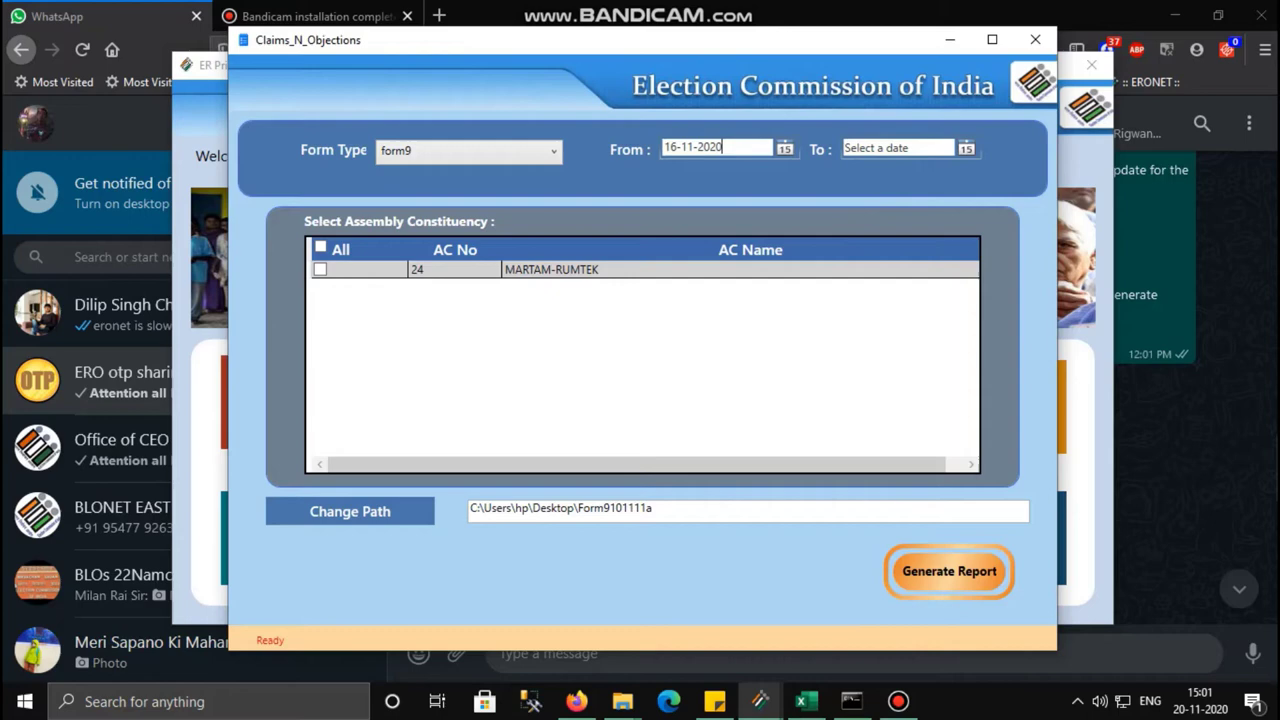
key("alt+Down")
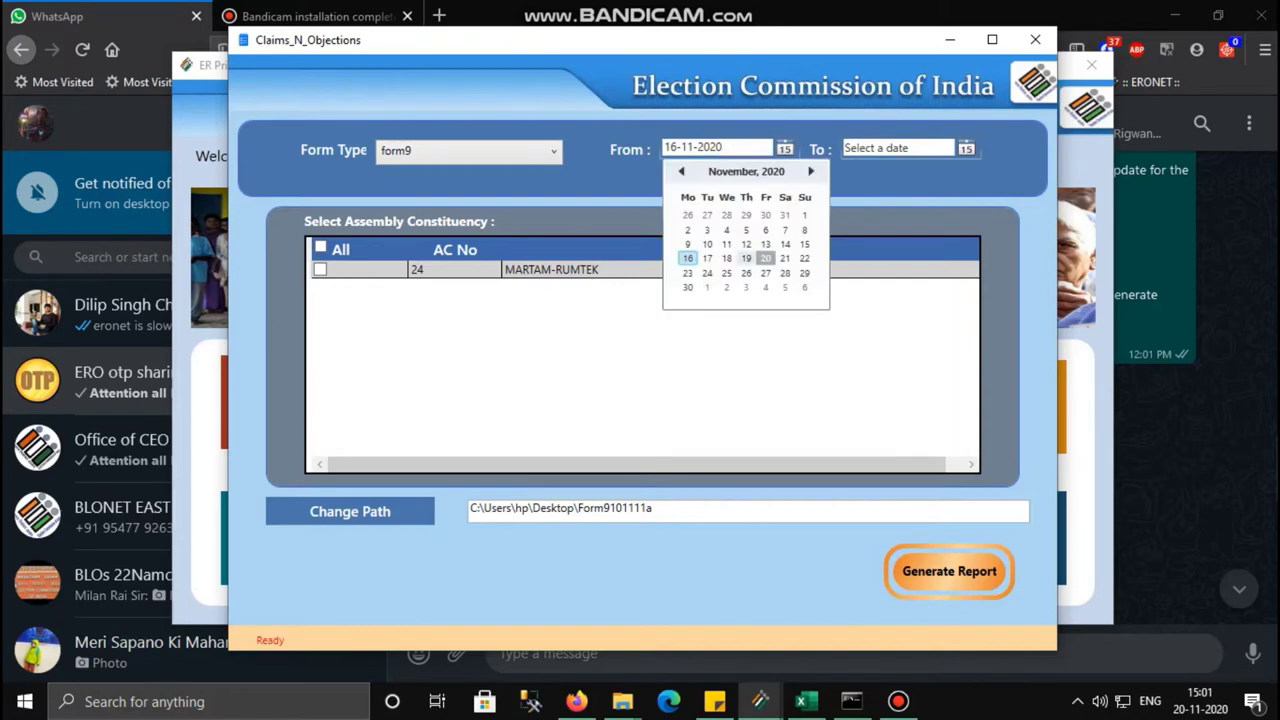
left_click(746, 258)
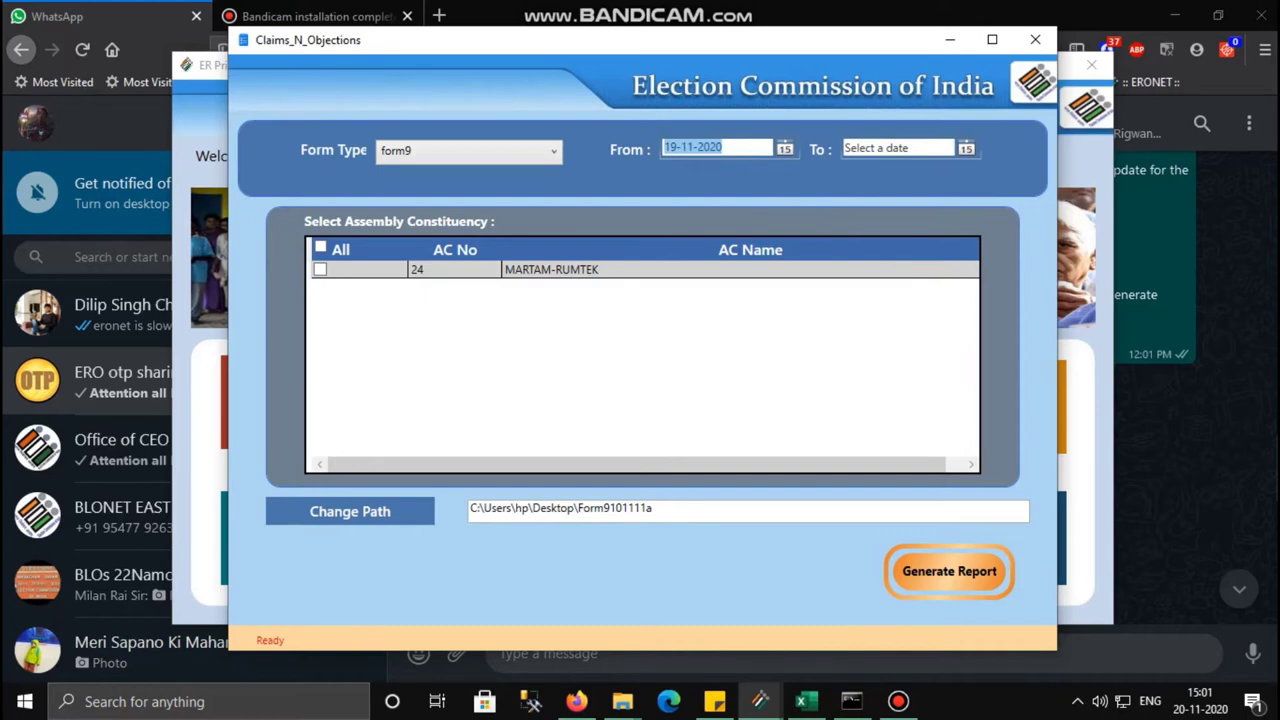
key("Tab")
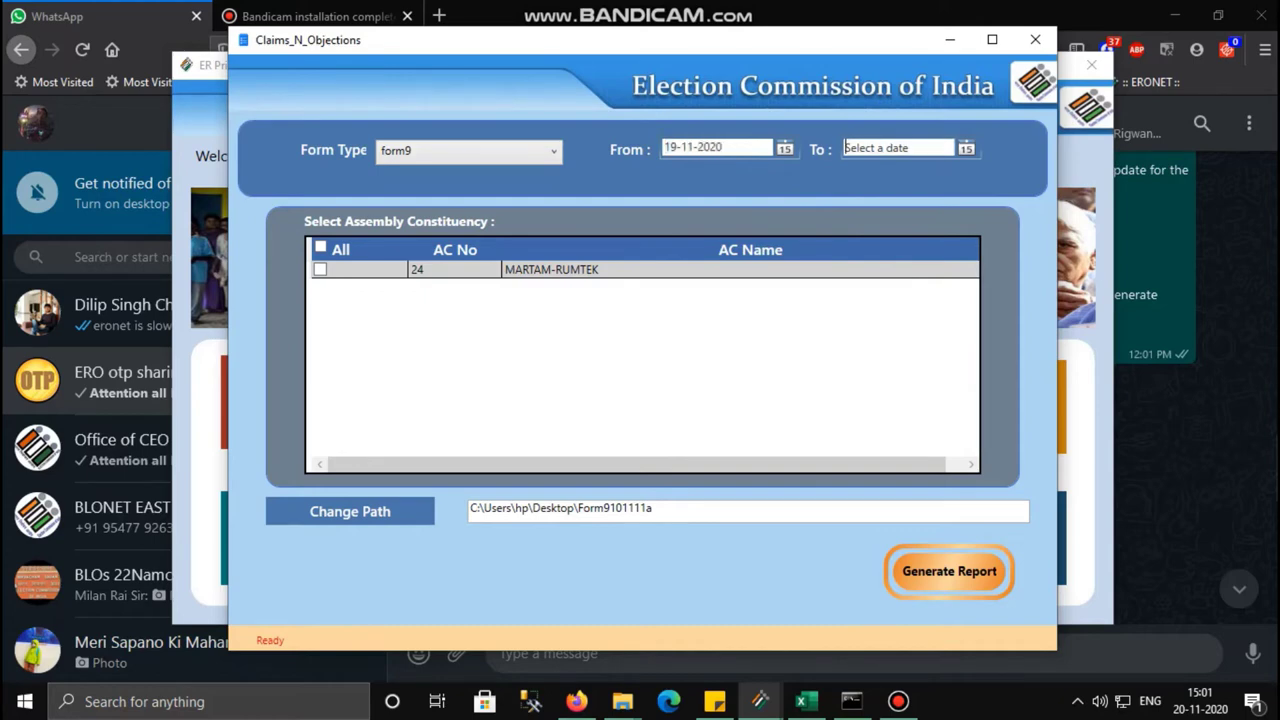
key("alt+Down")
left_click(927, 258)
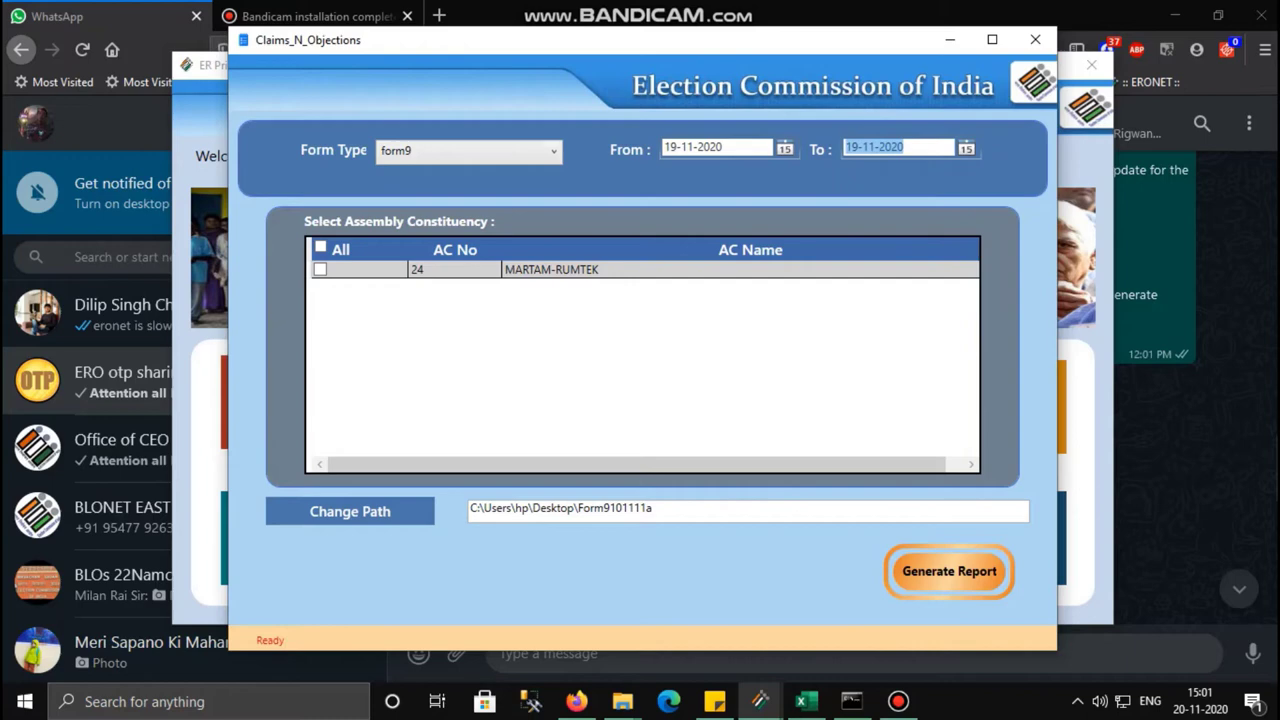
Tick constituency 24 MARTAM-RUMTEK and generate the Form 9 report
key("Tab")
key("space")
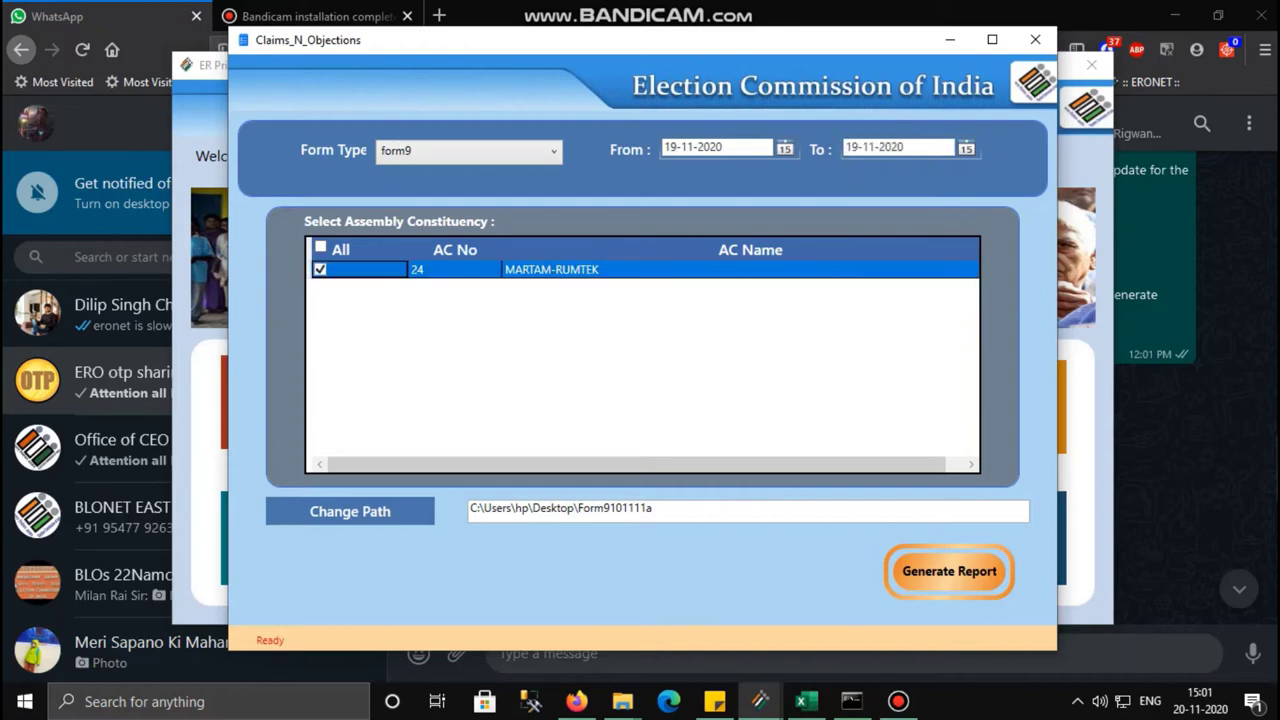
key("Tab")
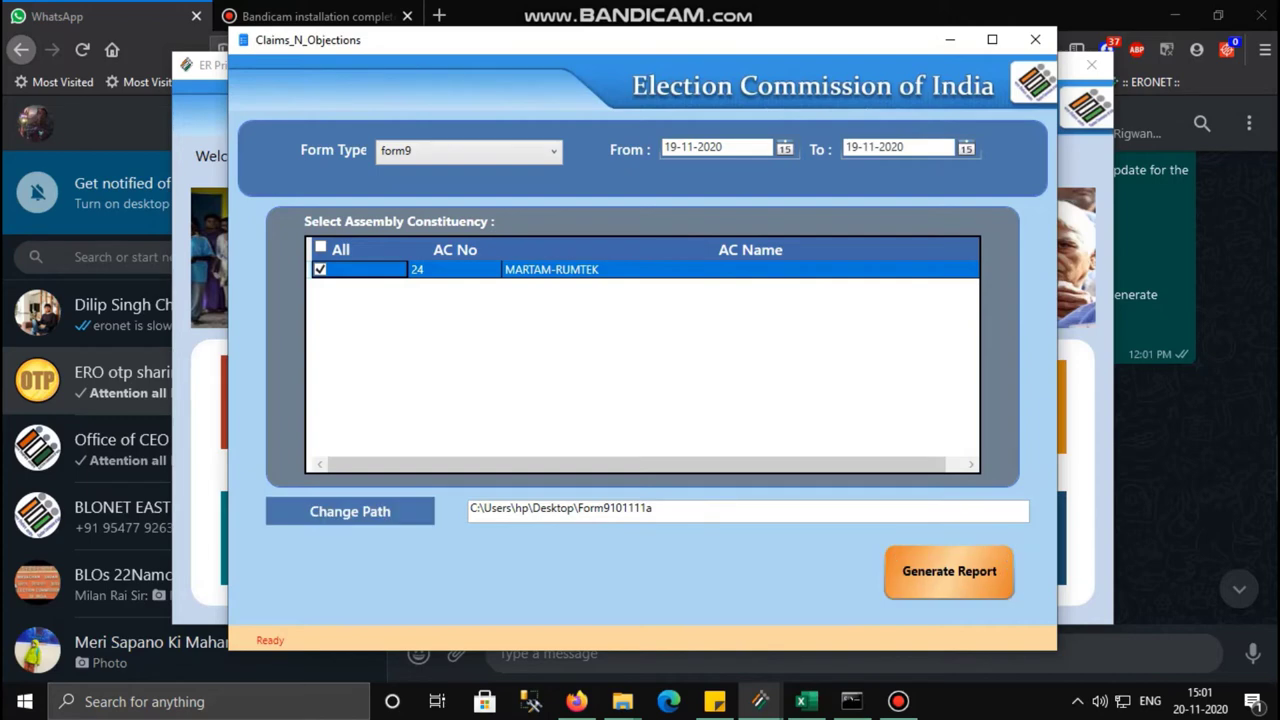
key("Tab")
key("Return")
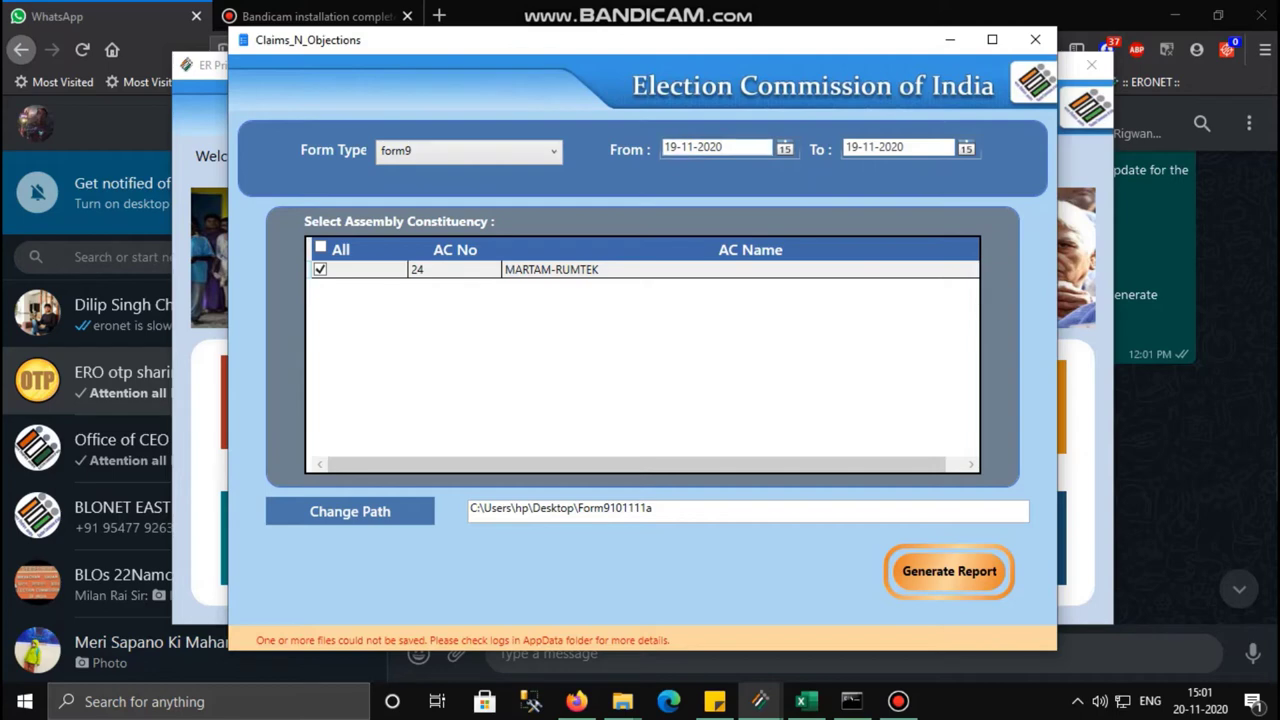
Change both dates to 01-10-2020 and regenerate the Form 9 report
left_click(784, 148)
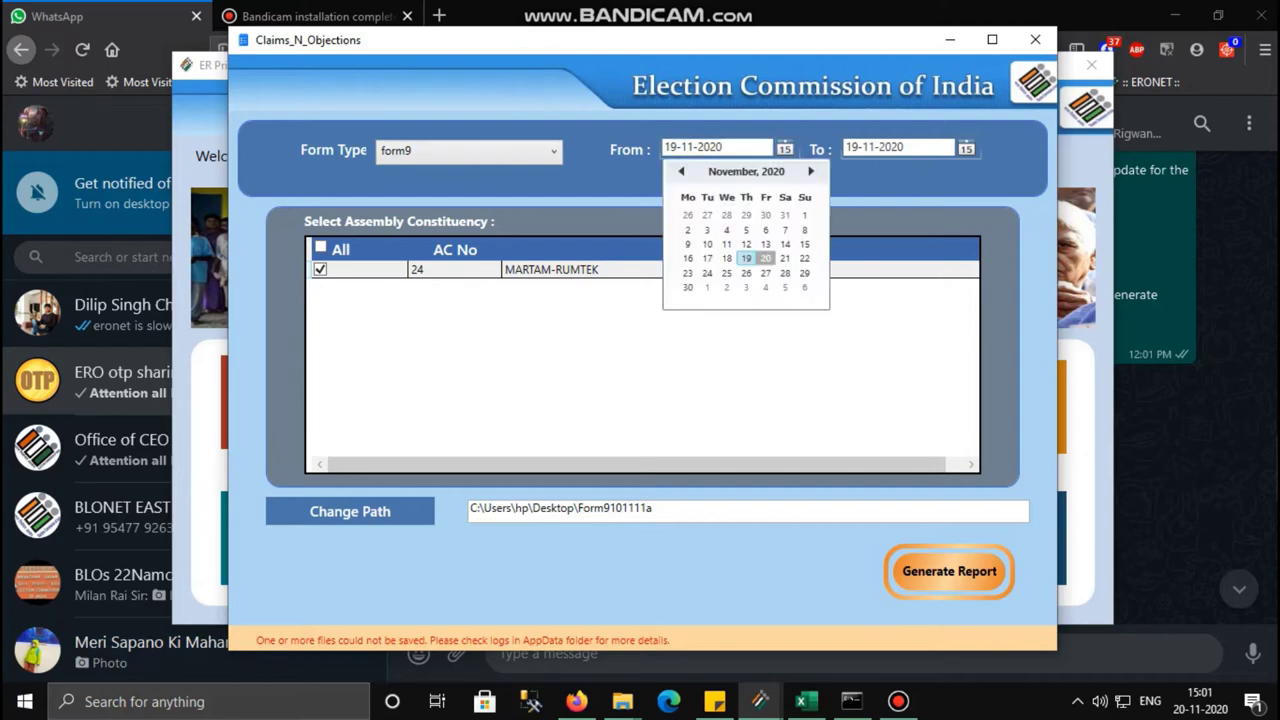
left_click(681, 171)
left_click(746, 215)
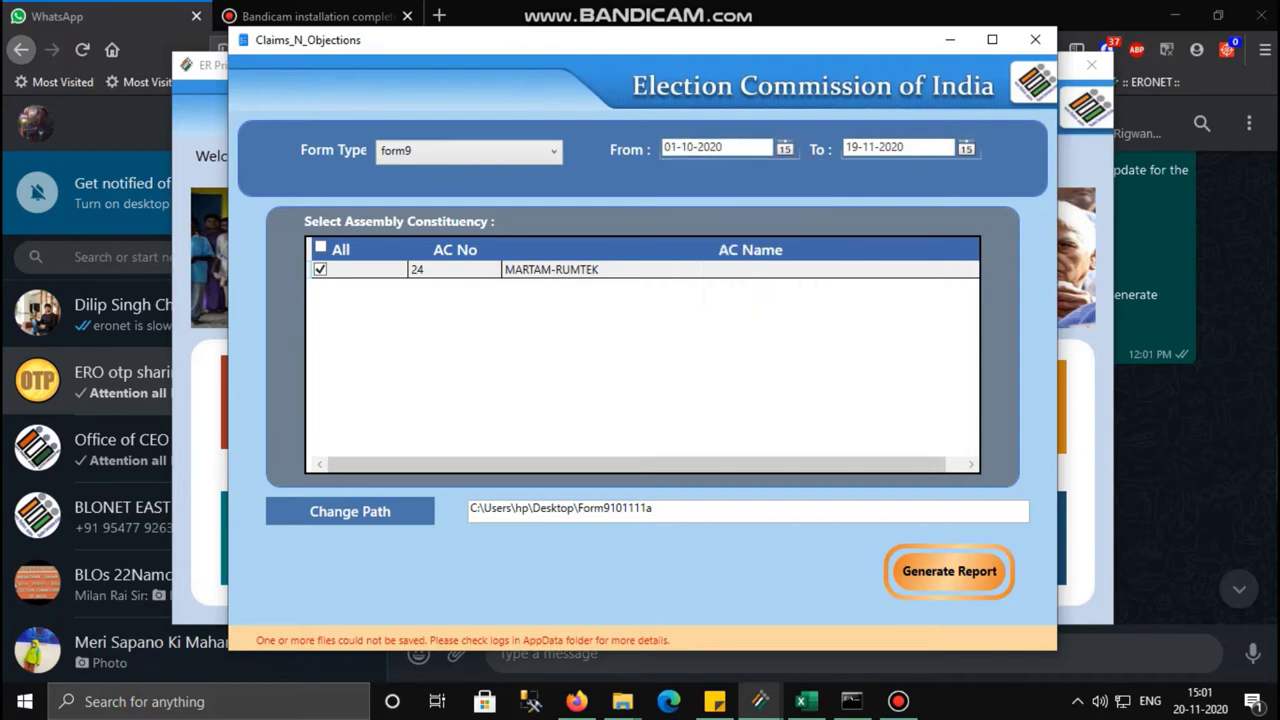
left_click(966, 148)
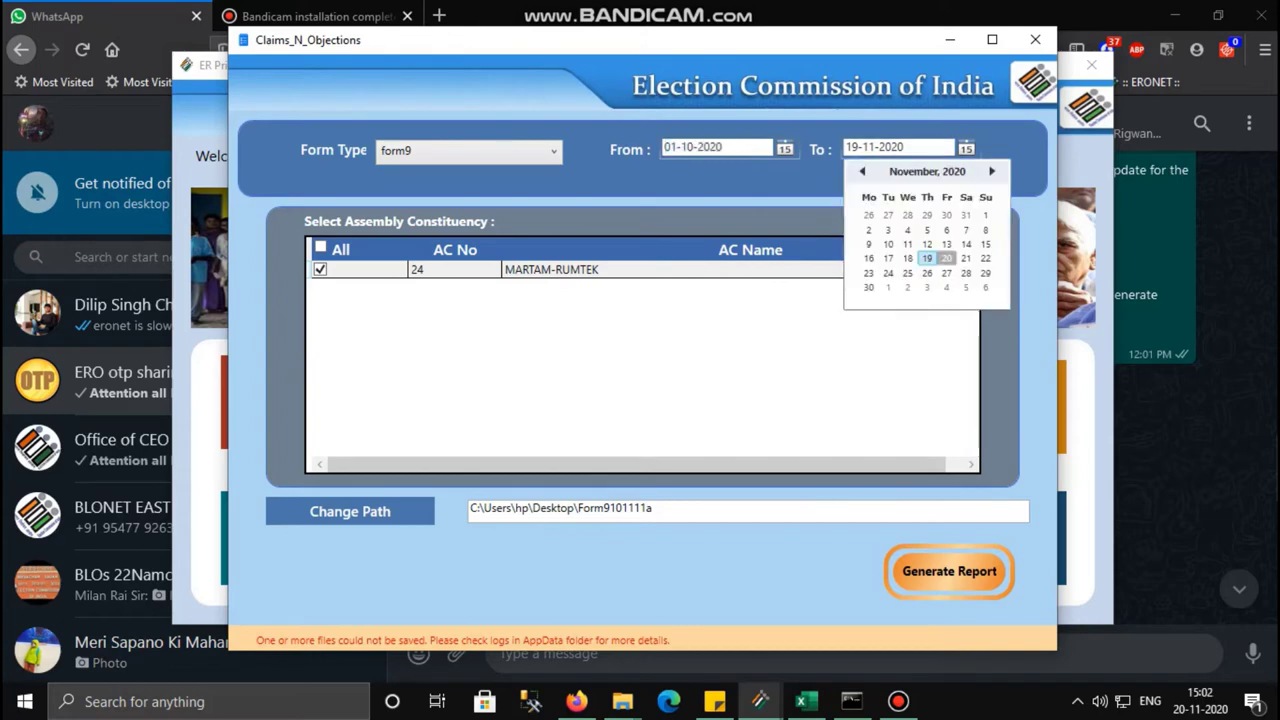
left_click(862, 171)
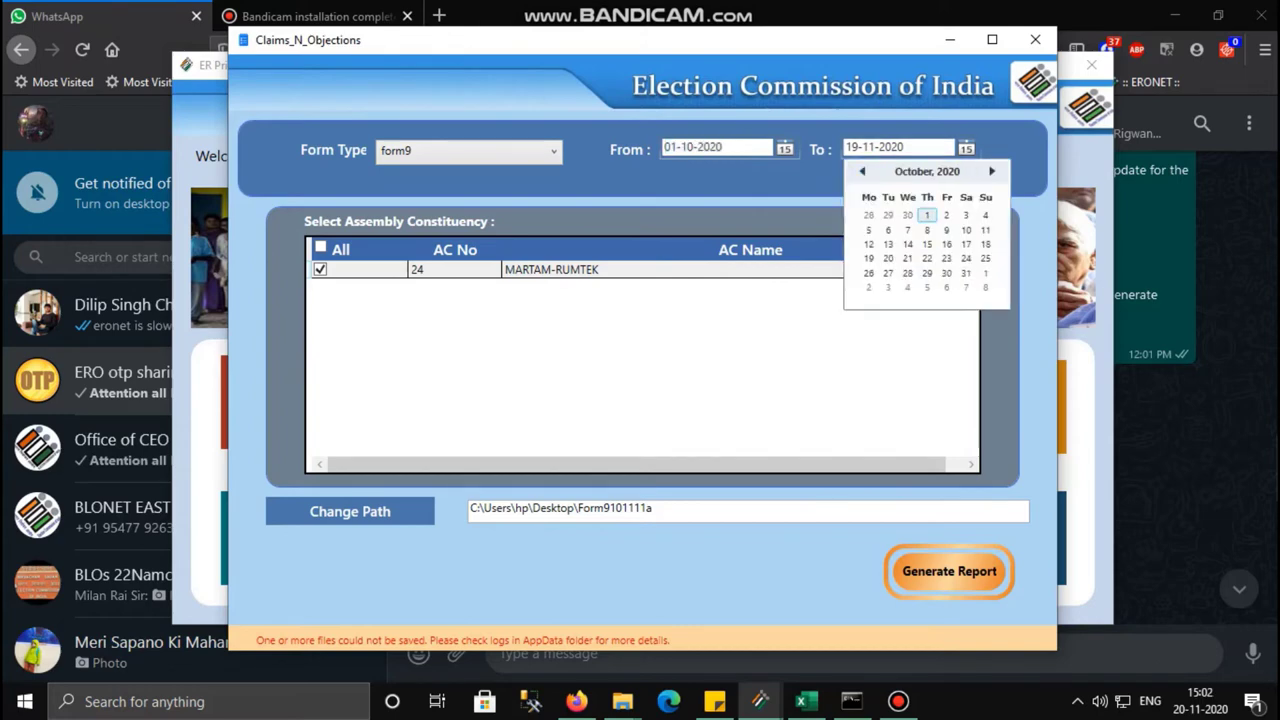
left_click(927, 215)
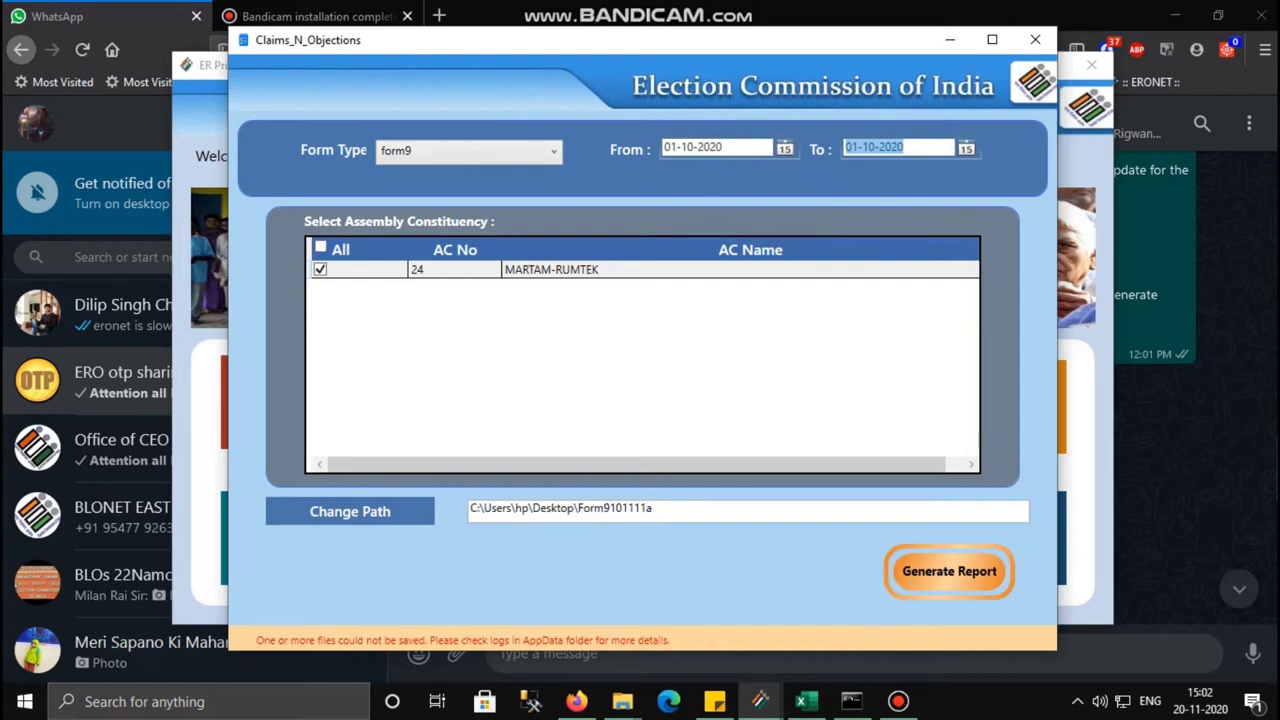
key("Return")
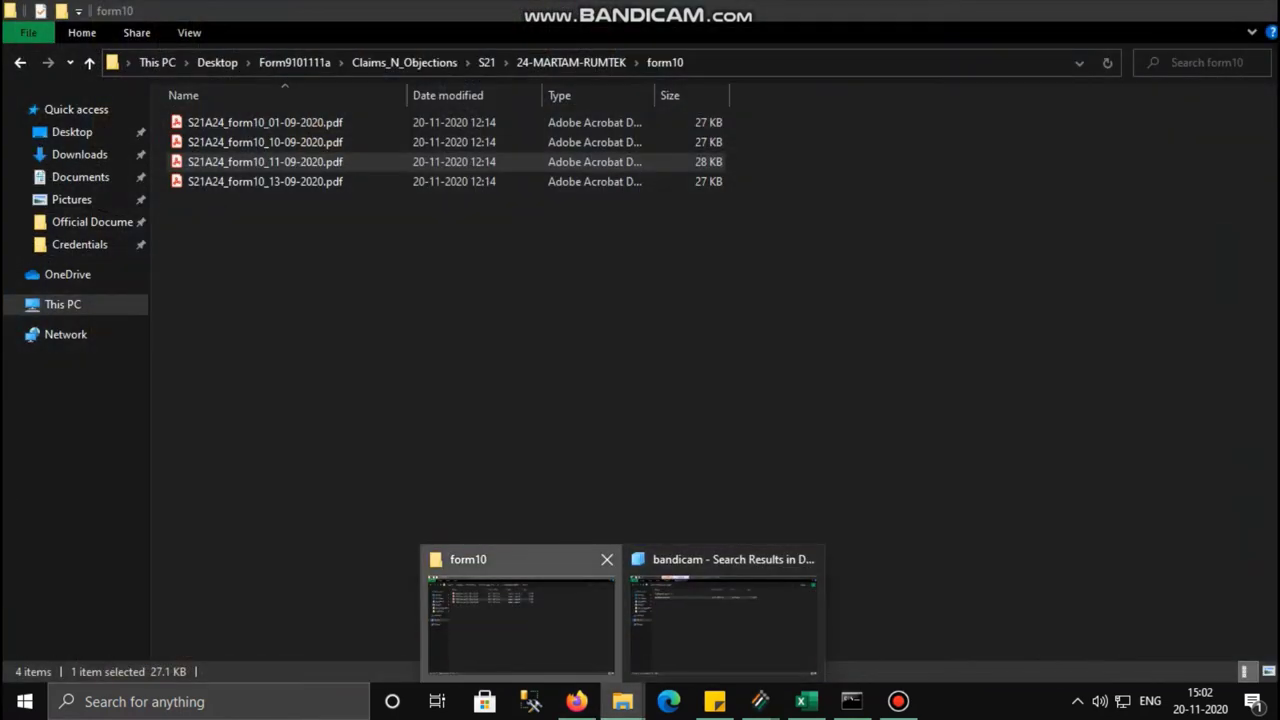
Open S21A24_form9_01-10-2020.pdf from Desktop\Form9101111a\Claims_N_Objections\S21\24-MARTAM-RUMTEK\form9
left_click(520, 612)
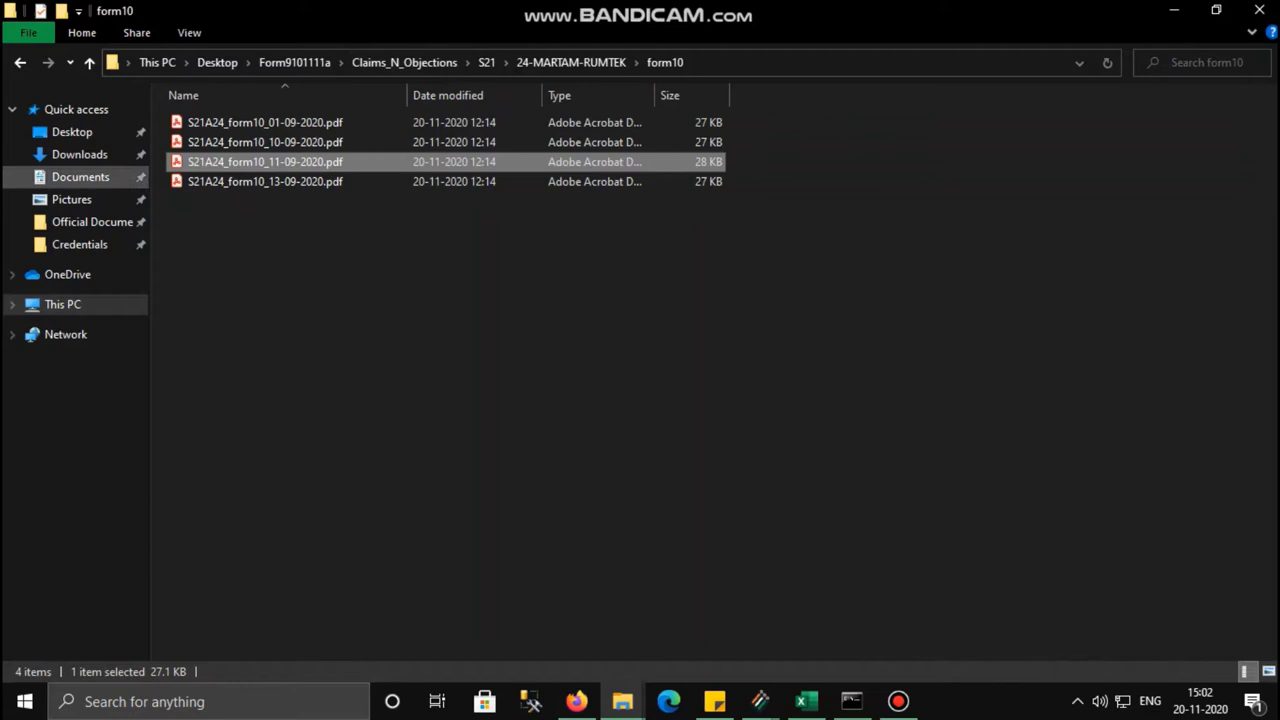
left_click(72, 132)
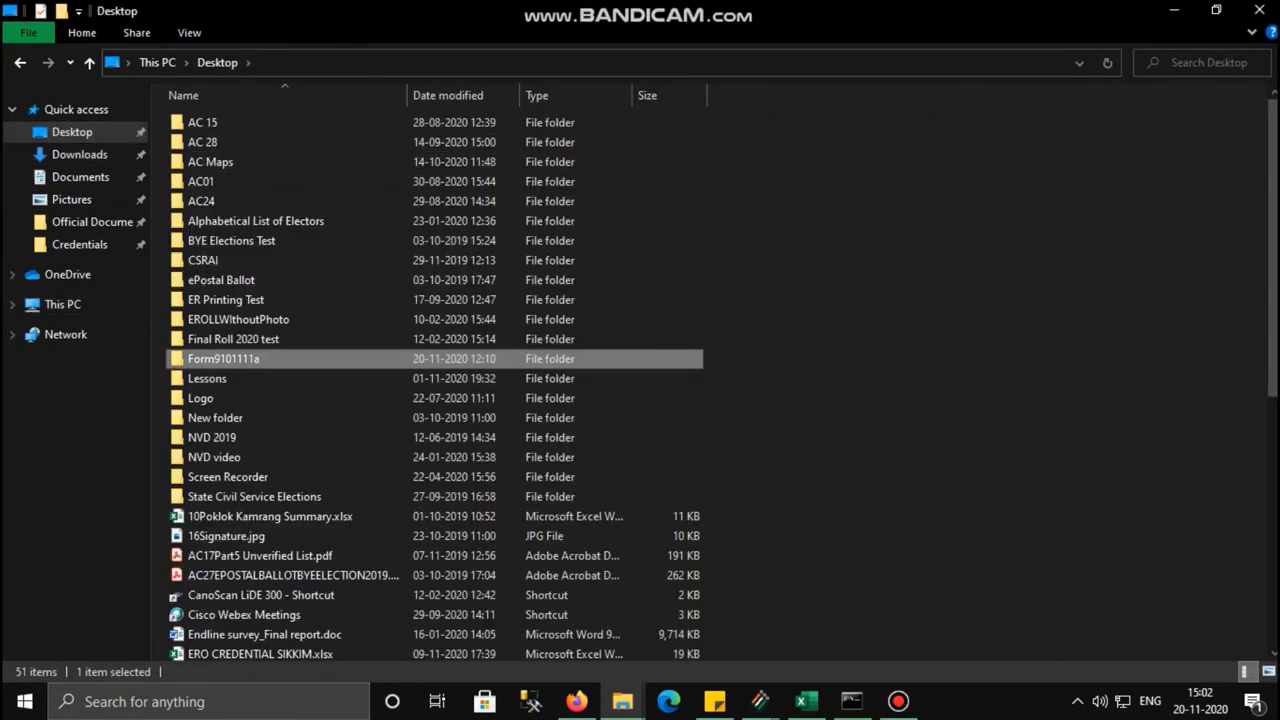
double_click(230, 357)
double_click(240, 122)
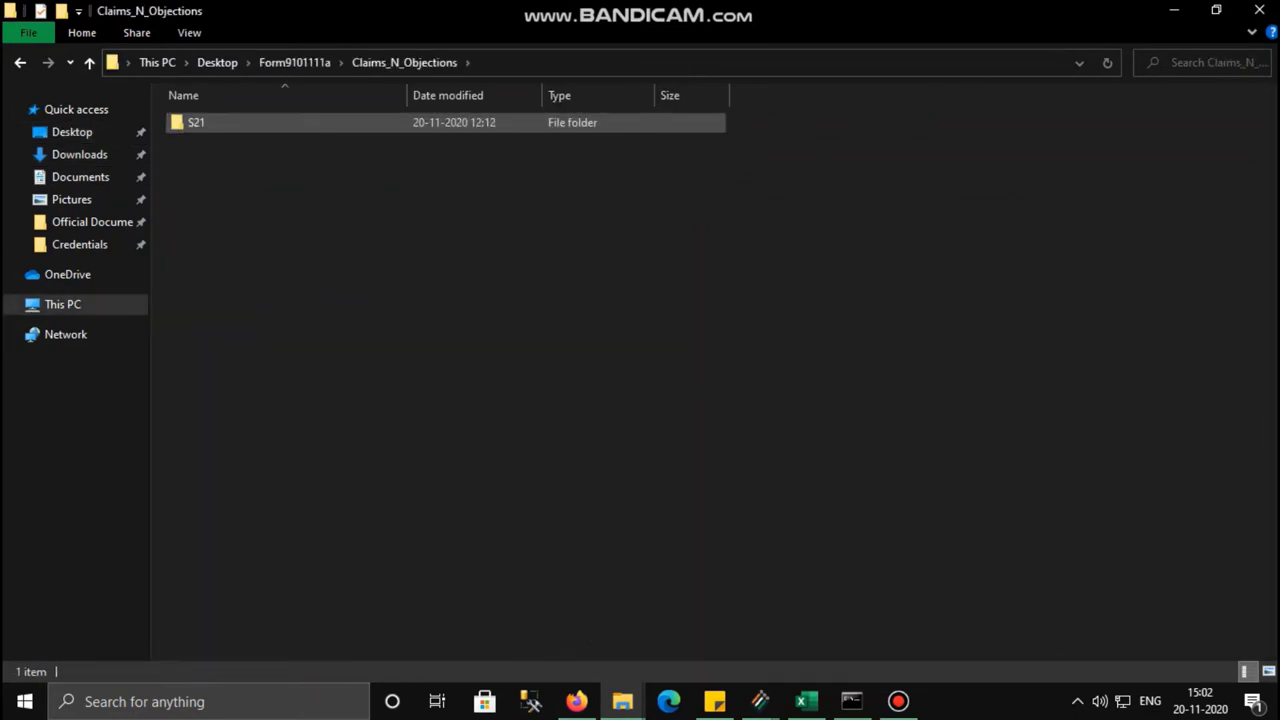
double_click(240, 122)
double_click(240, 142)
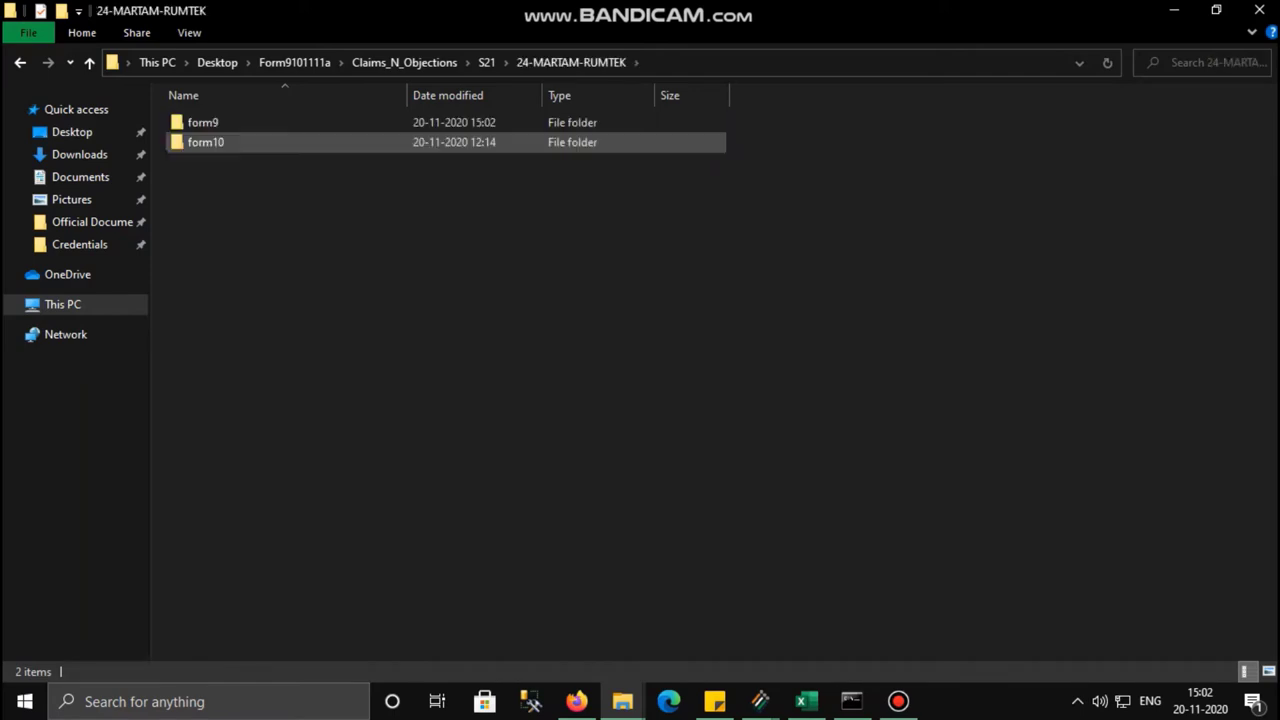
double_click(240, 122)
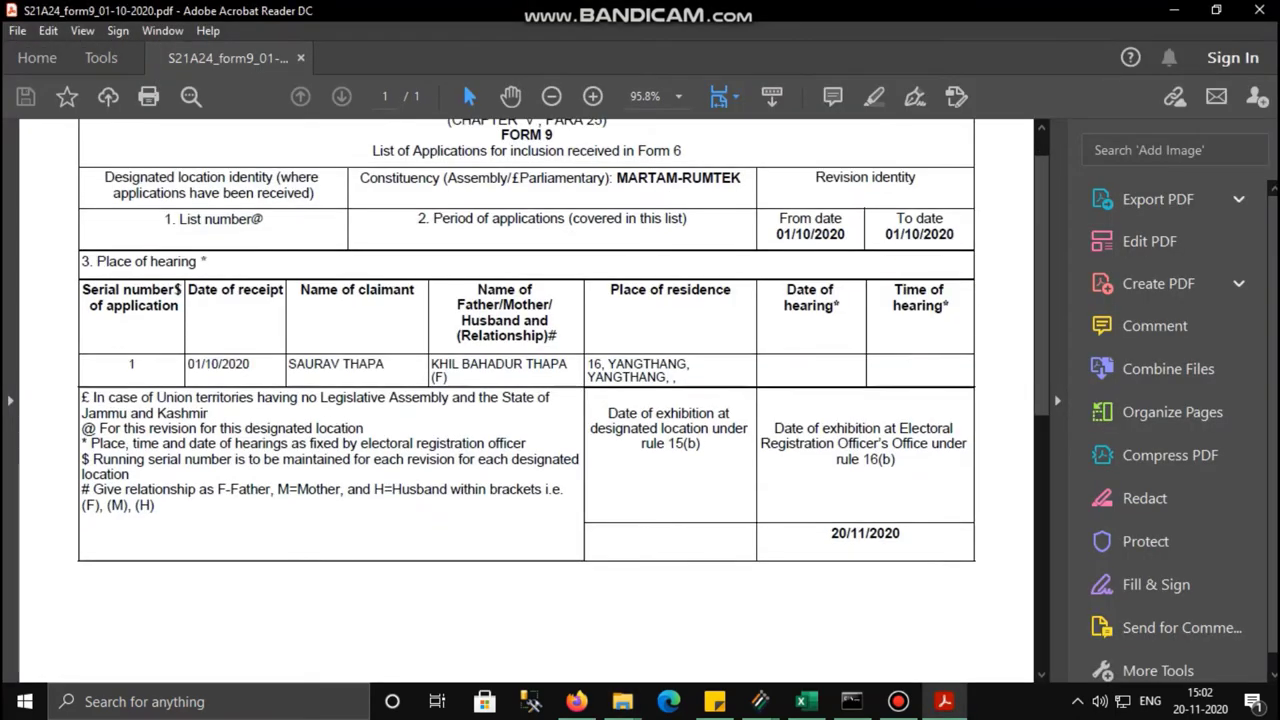
Review the Form 9 PDF, close Acrobat Reader, and switch back to WhatsApp Web
scroll(526, 400, "down", 2)
scroll(526, 400, "down", 1)
scroll(526, 400, "up", 5)
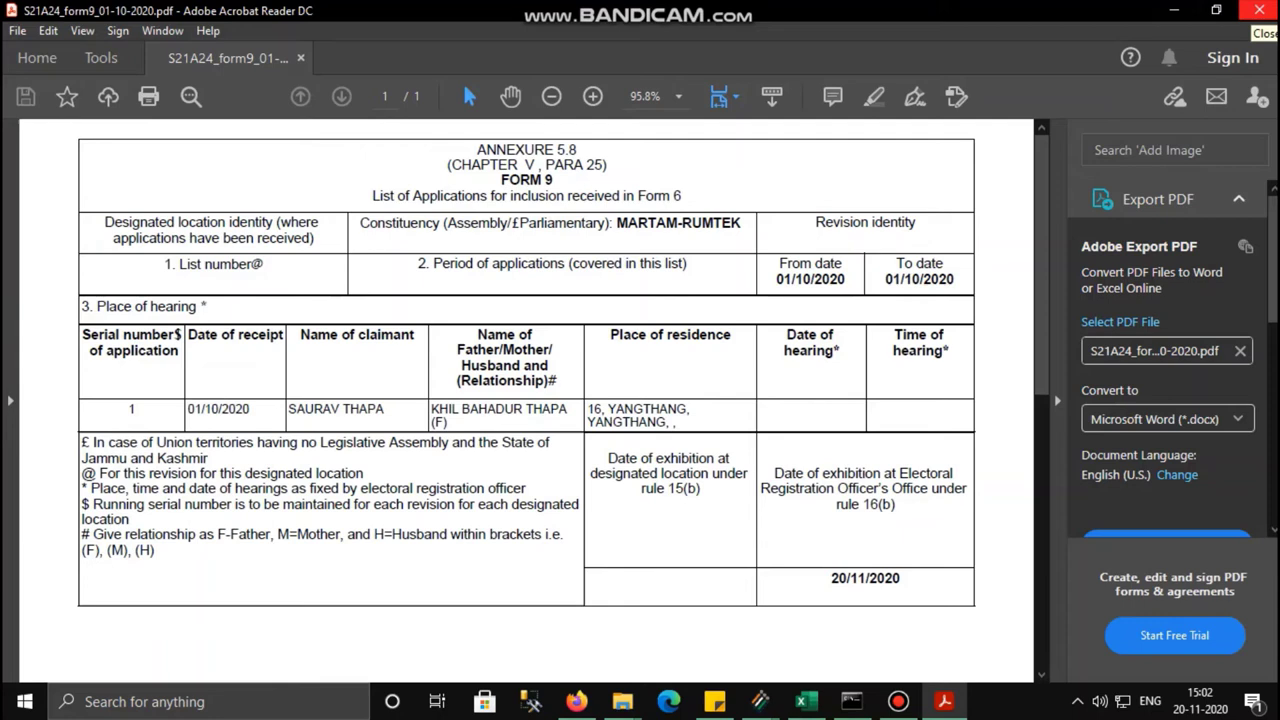
left_click(1253, 10)
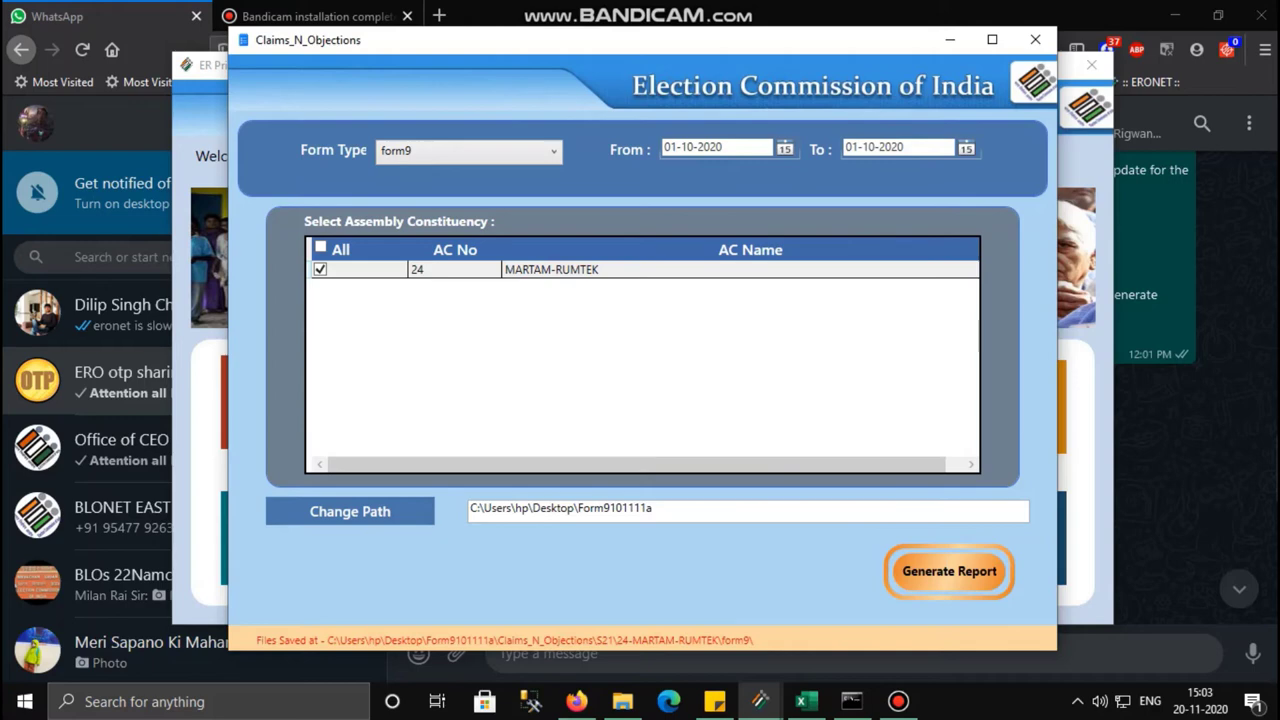
key("alt+Tab")
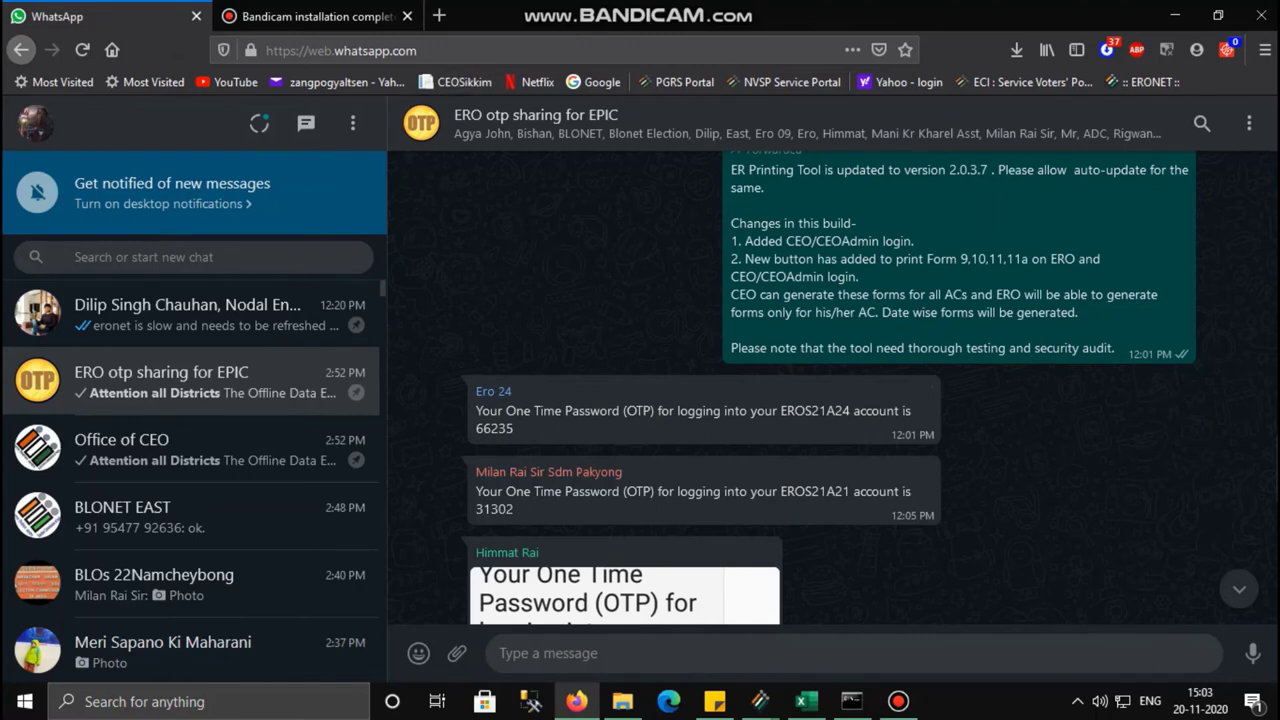
Load the CEO Sikkim website in a new tab and go to its officer Login page
left_click(439, 15)
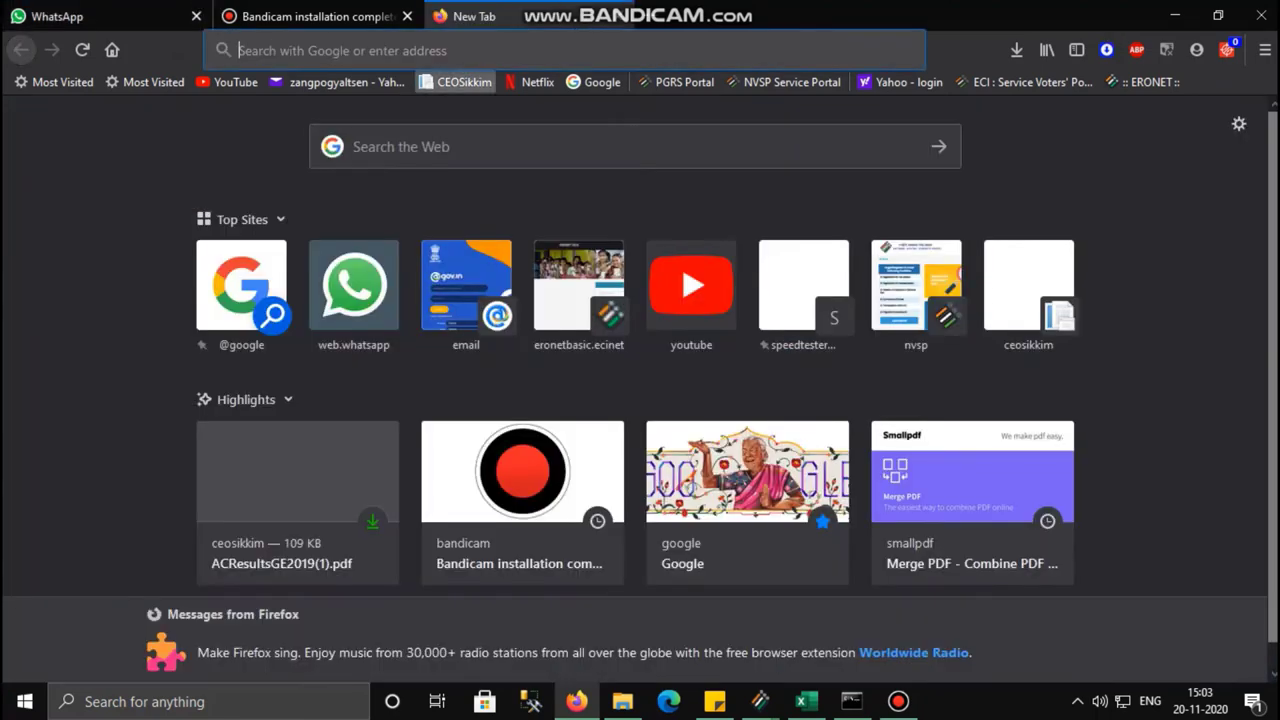
left_click(455, 82)
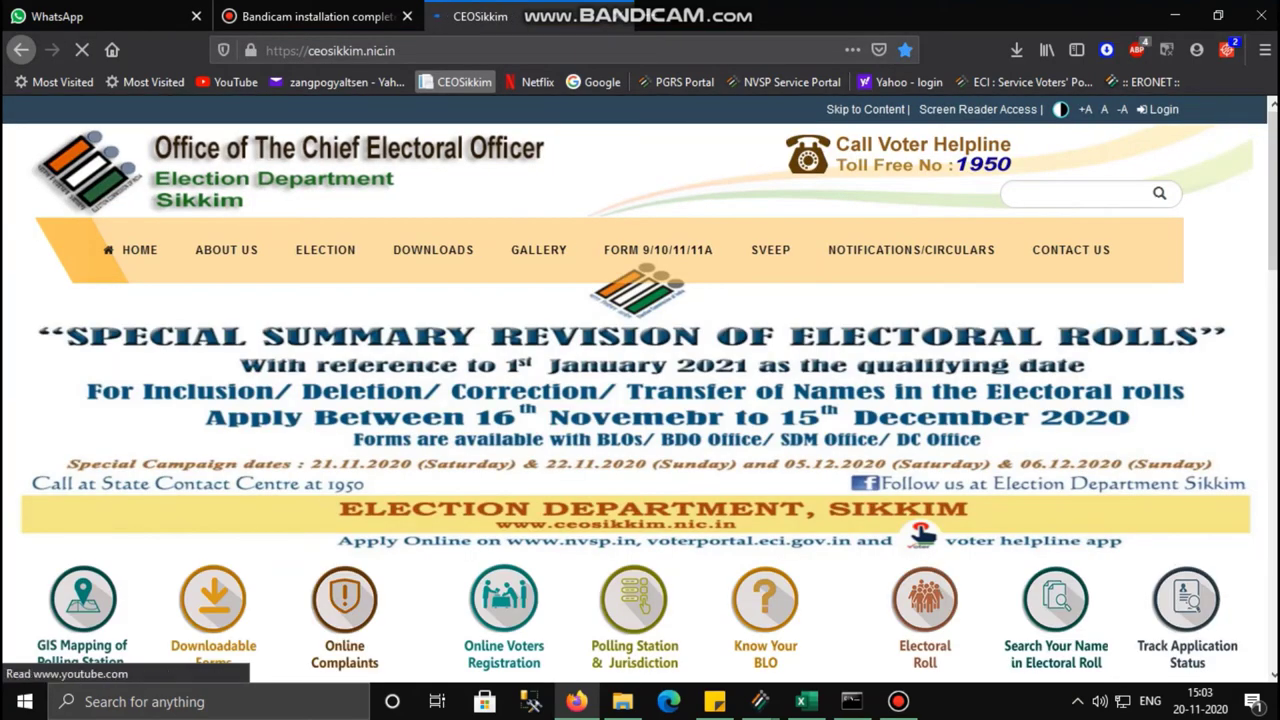
left_click(407, 16)
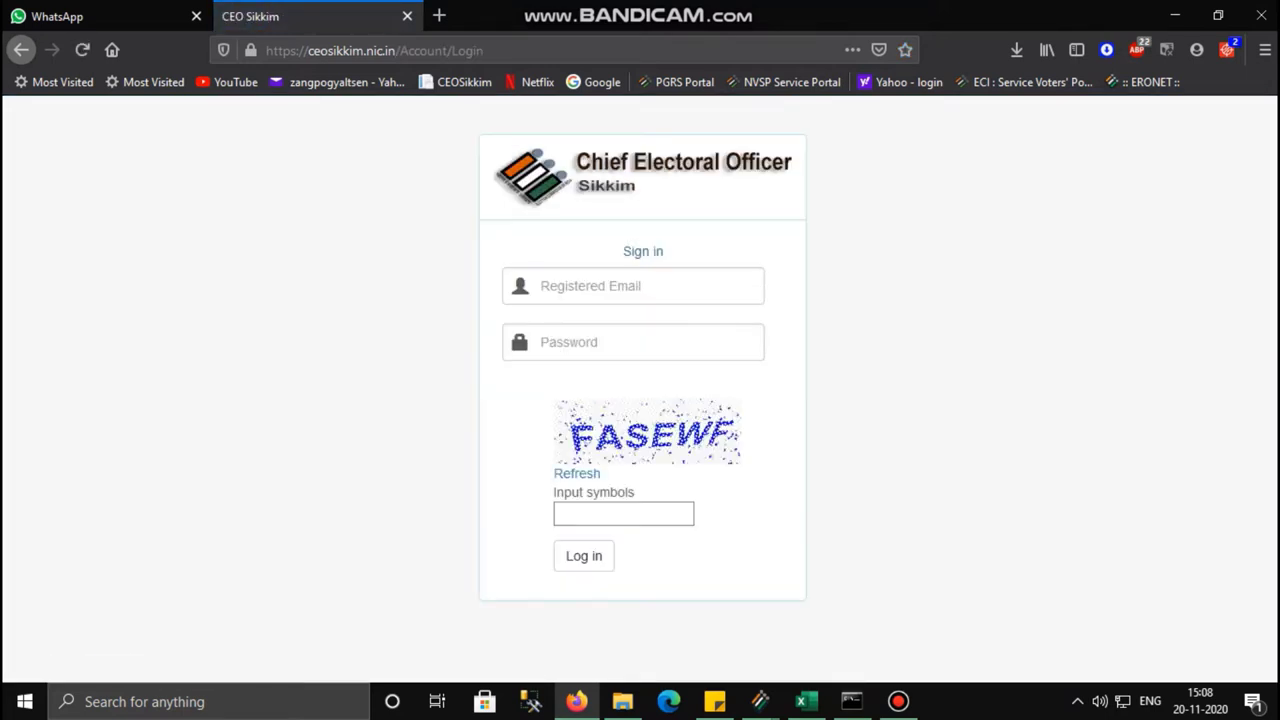
Sign in using the saved ERO login, the account password and the captcha code
key("Down")
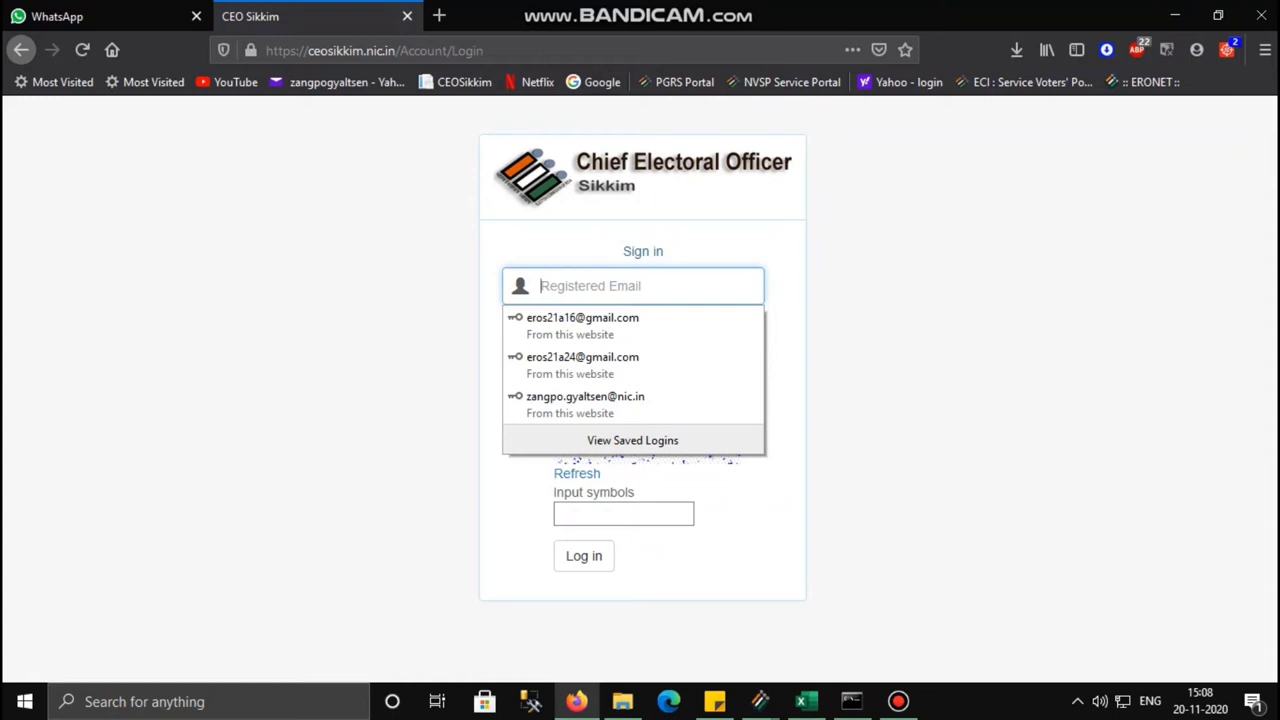
type("EROS21")
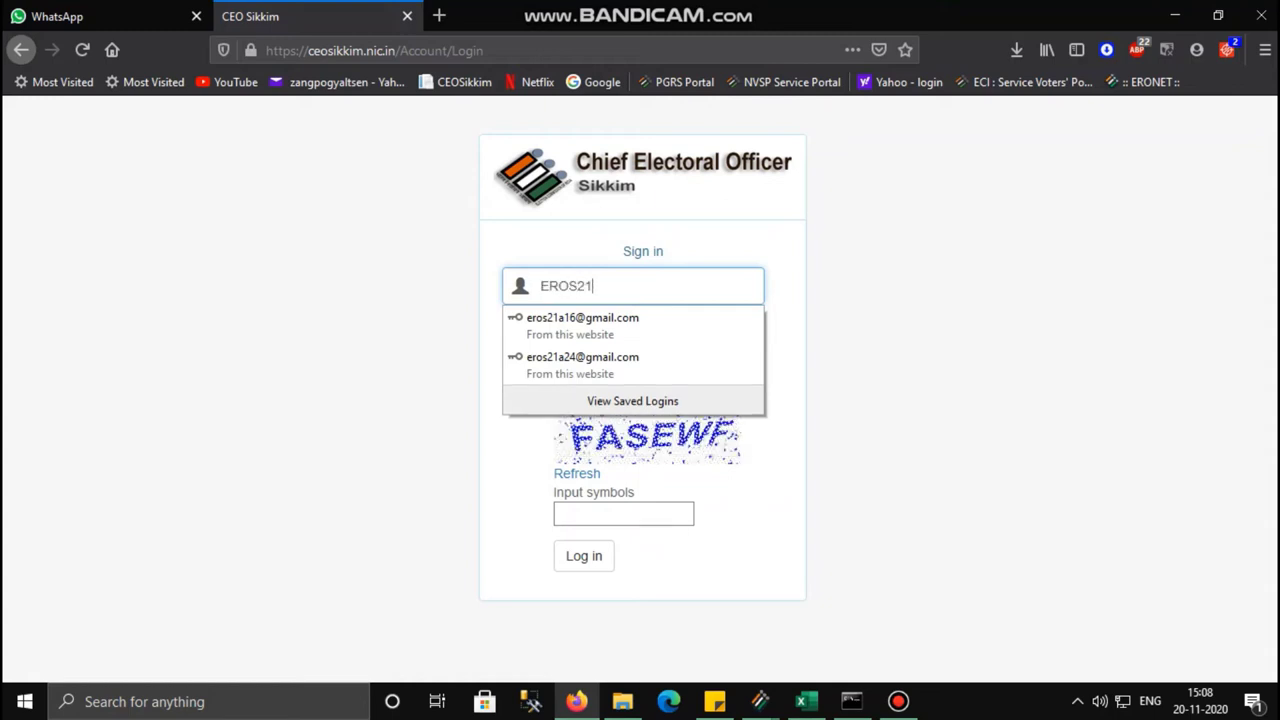
type("A")
key("Down")
key("Down")
key("Return")
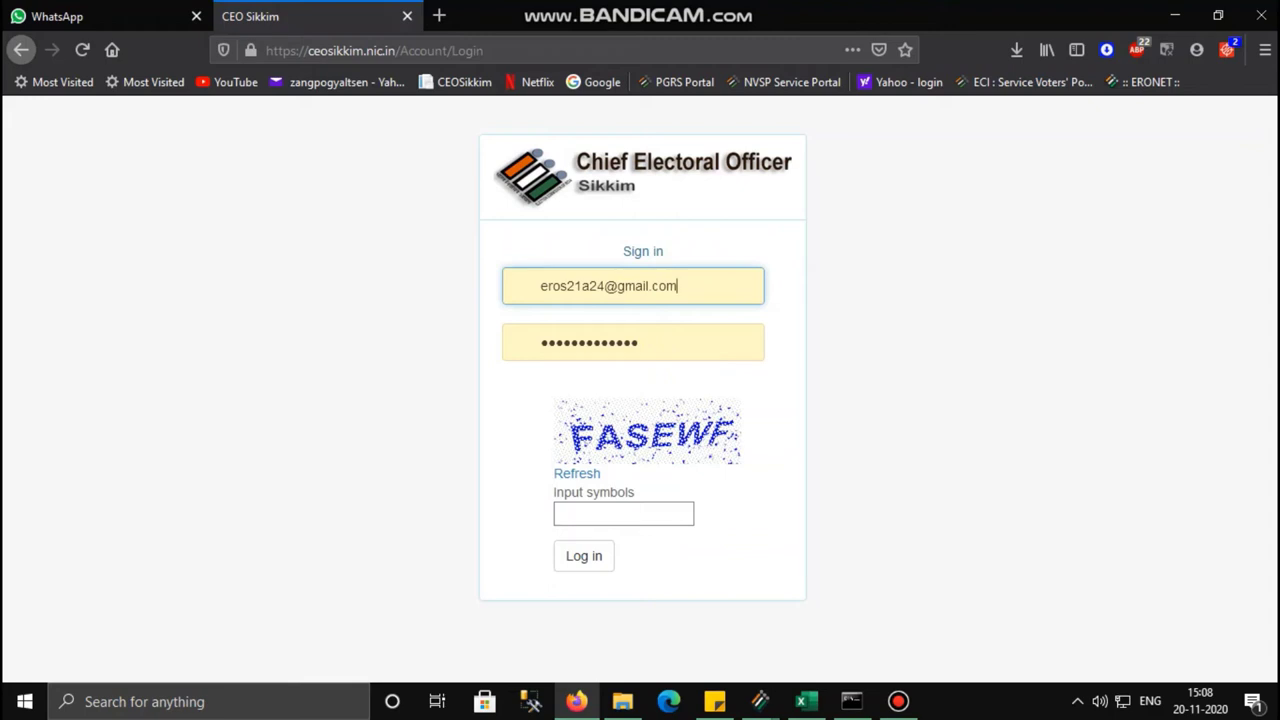
key("Tab")
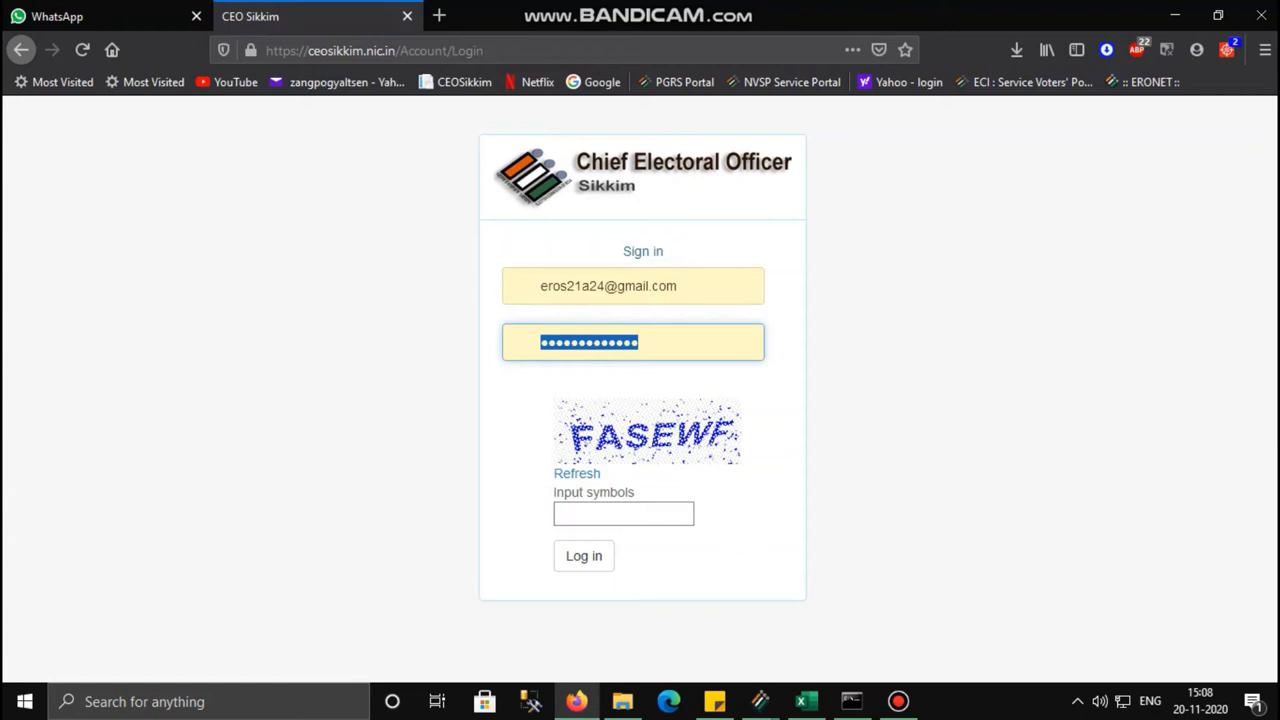
type("••••")
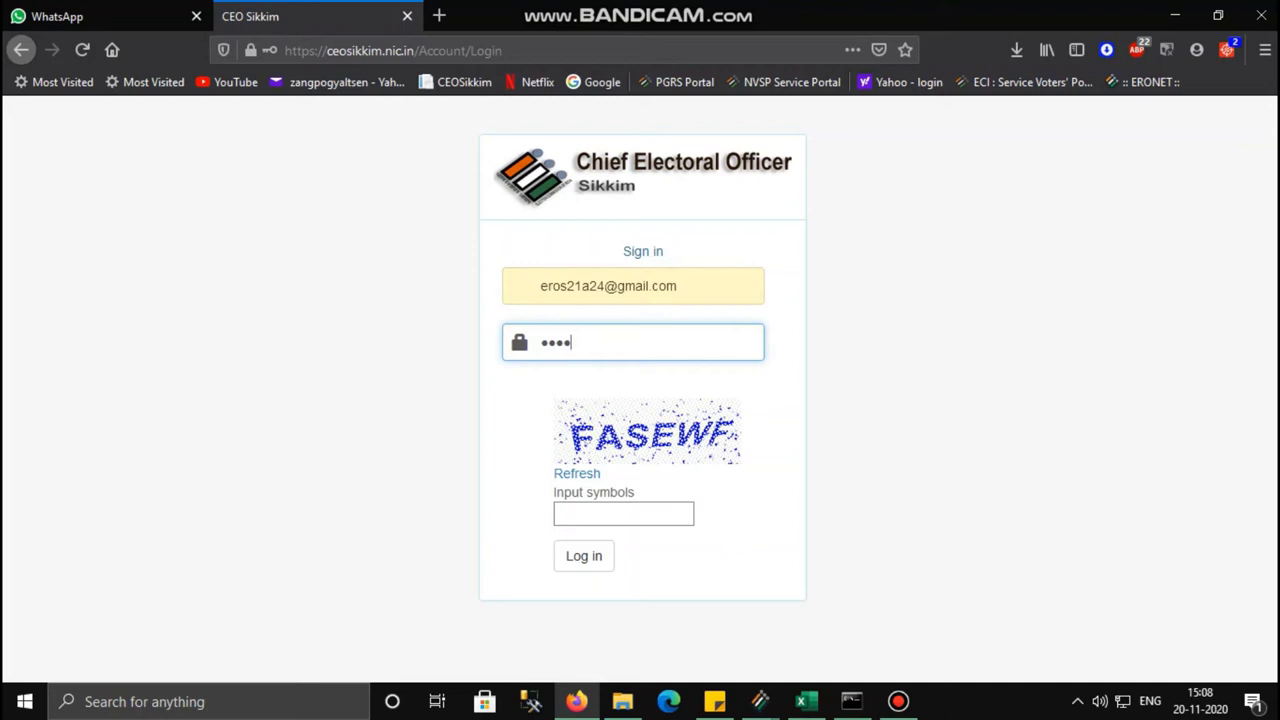
type("•••••")
key("Tab")
type("FA")
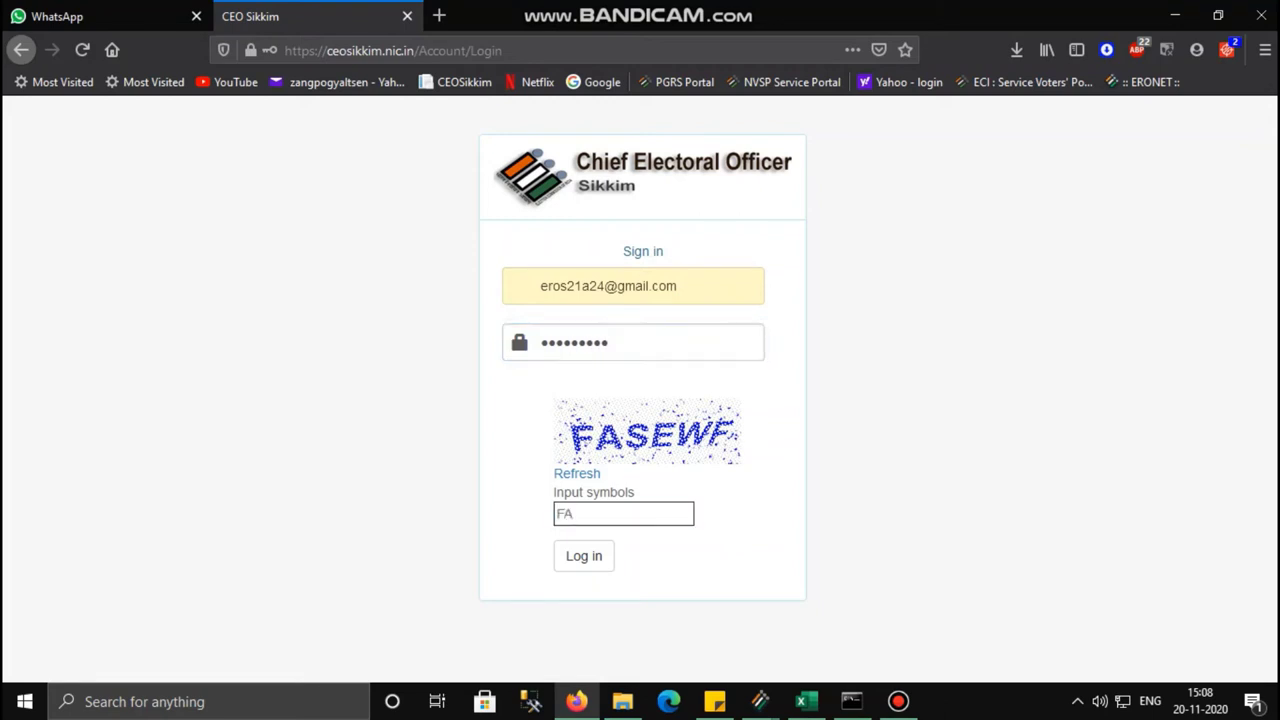
type("SEWF")
key("Return")
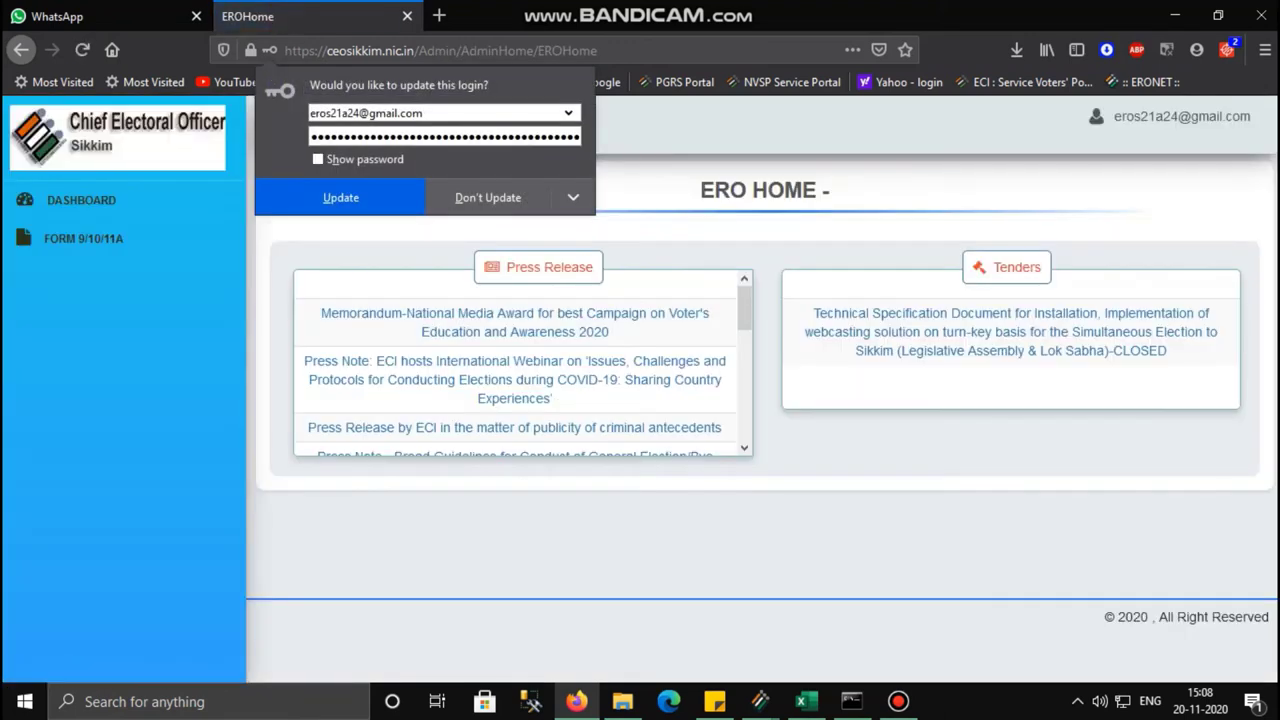
Dismiss Firefox's update-login prompt and go to the FORM 9/10/11A list
left_click(488, 197)
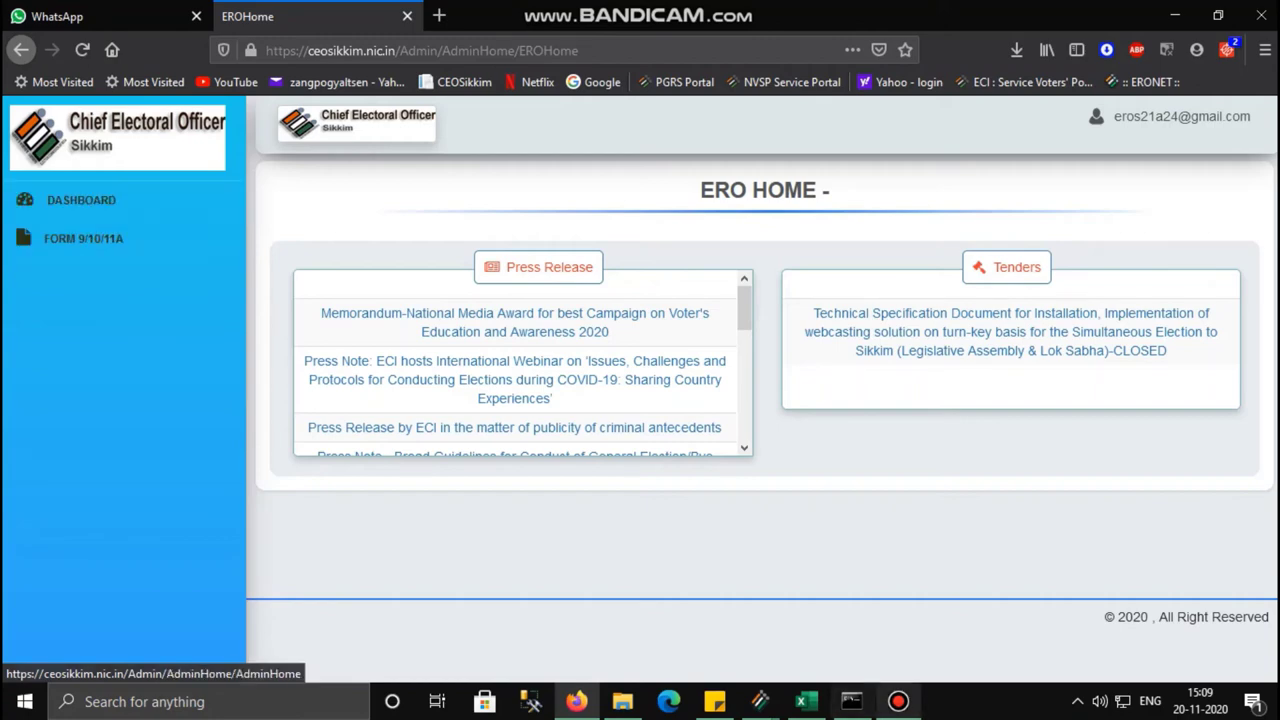
left_click(898, 701)
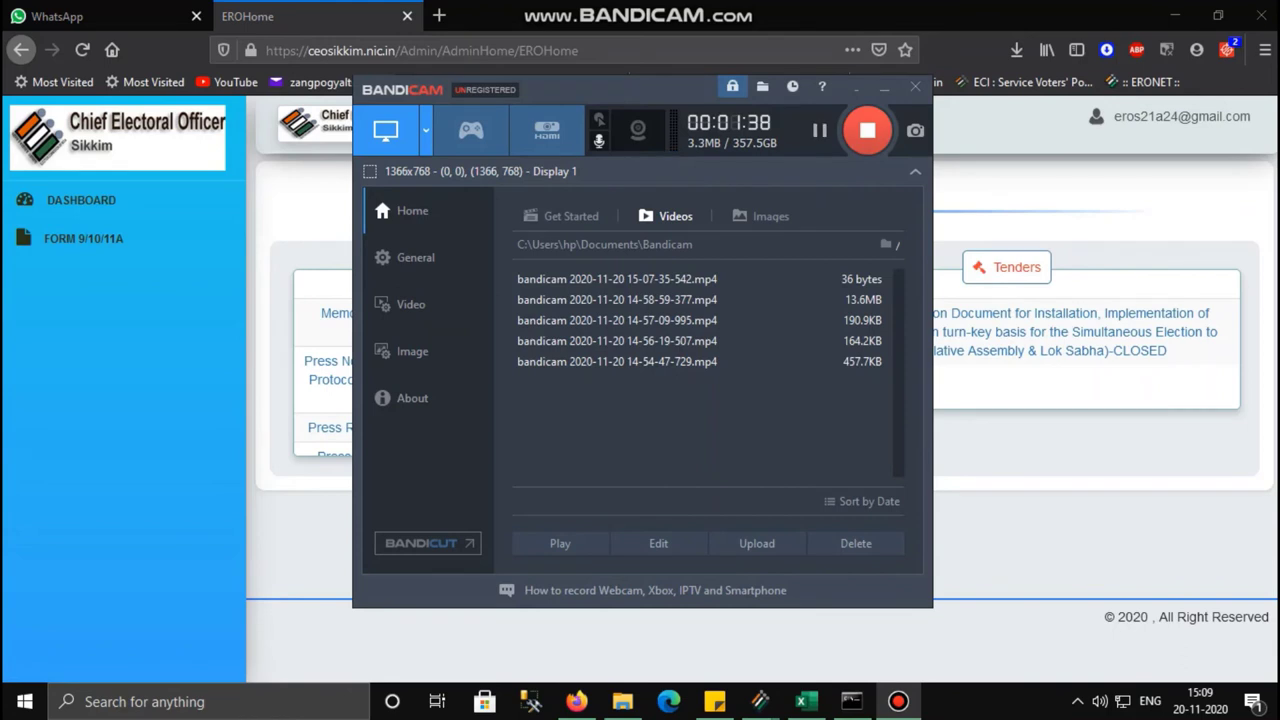
left_click(898, 701)
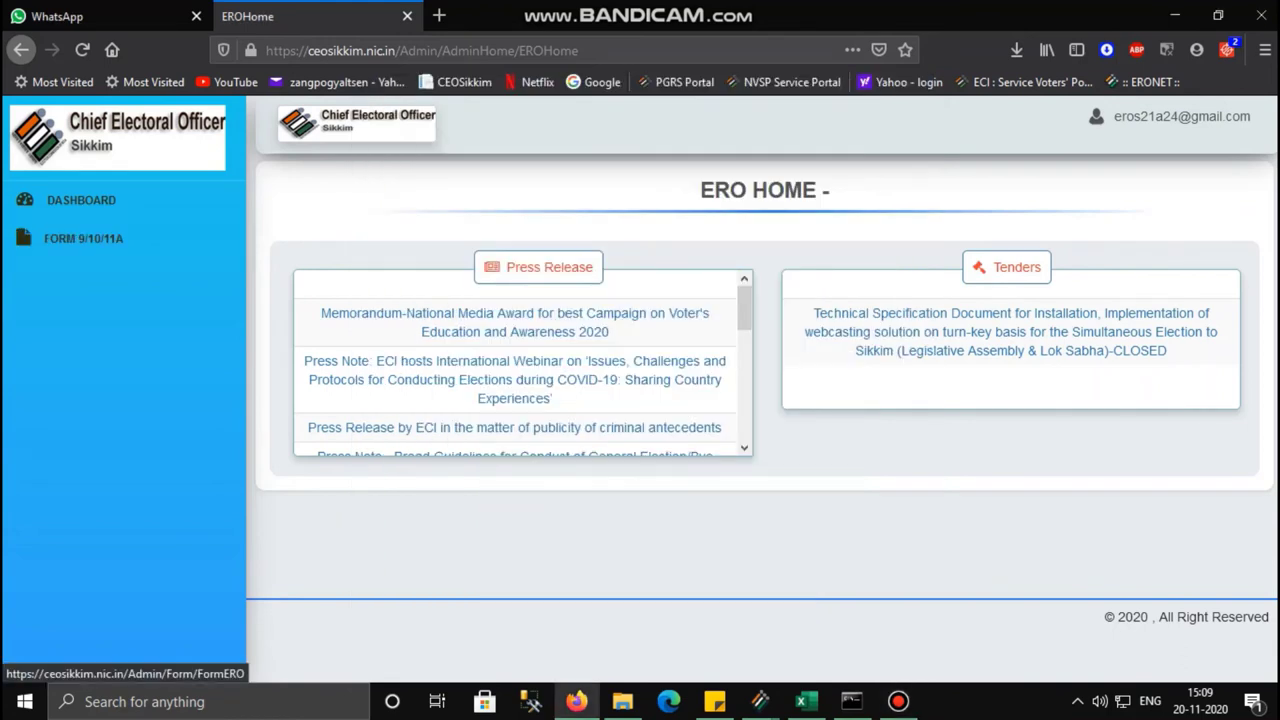
left_click(83, 238)
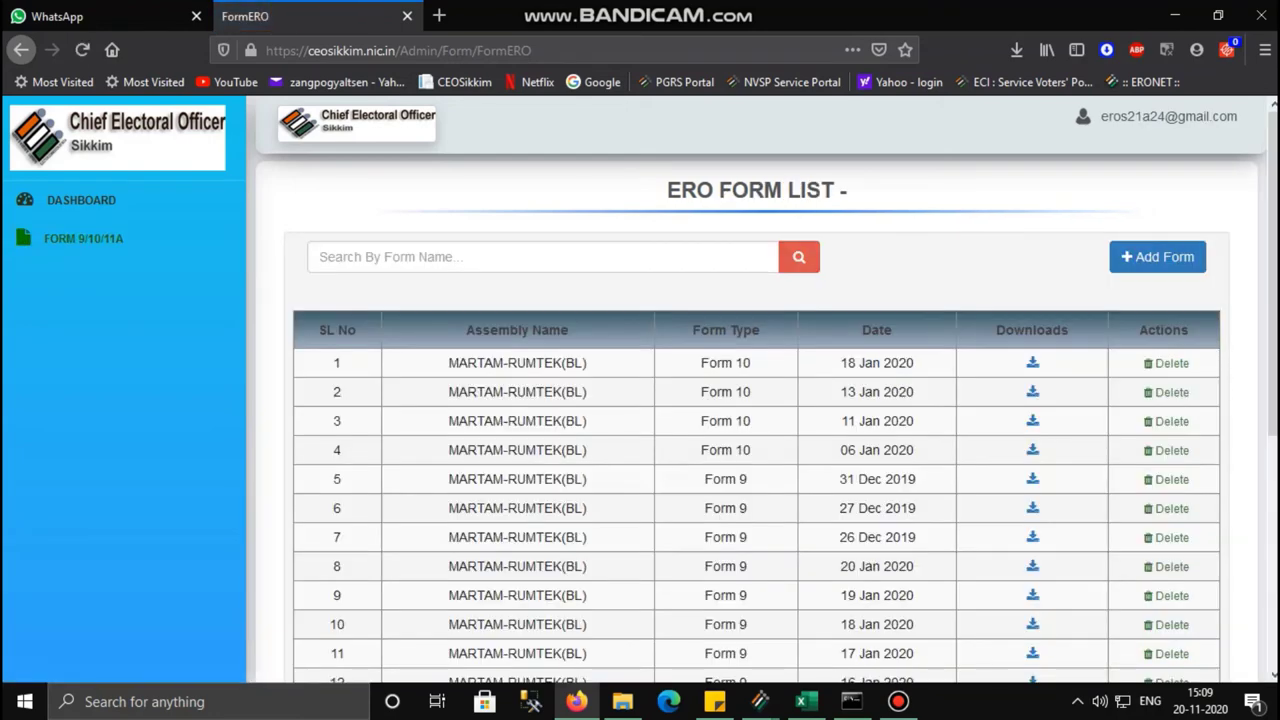
Review the existing MARTAM-RUMTEK form submissions and start adding a new ERO form
scroll(760, 450, "down", 2)
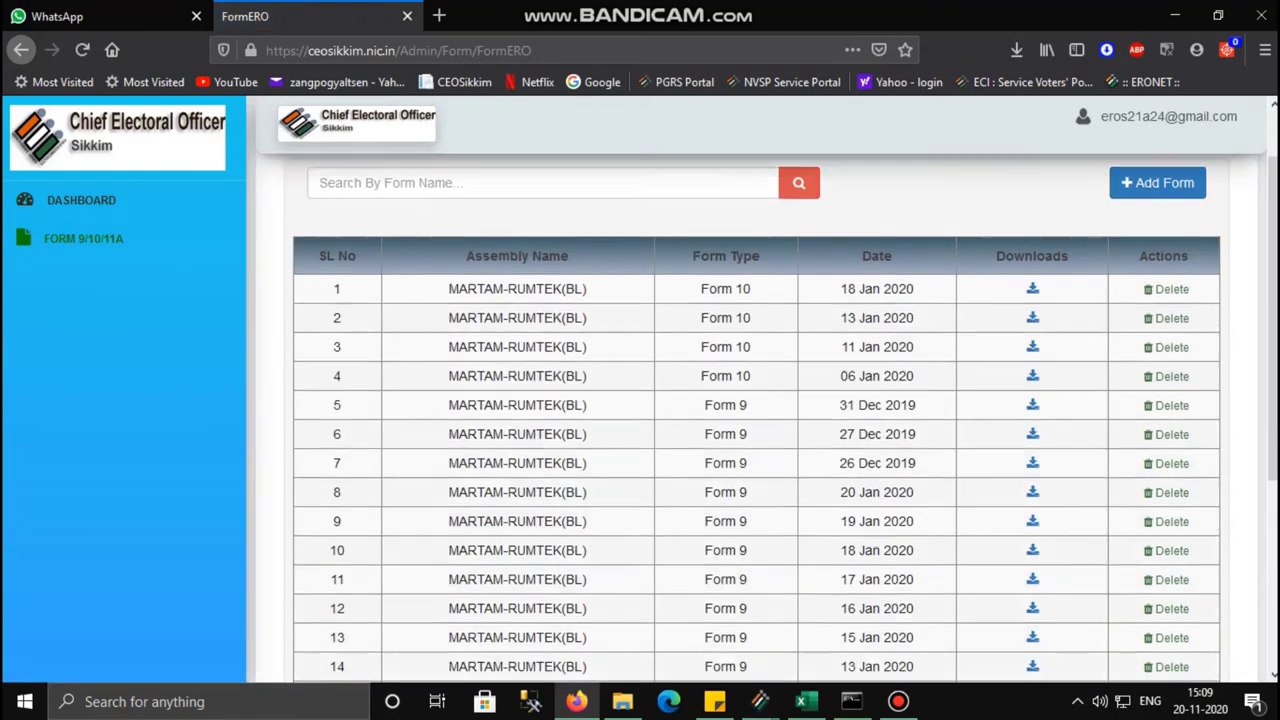
scroll(760, 450, "down", 2)
scroll(760, 450, "up", 2)
scroll(760, 450, "up", 3)
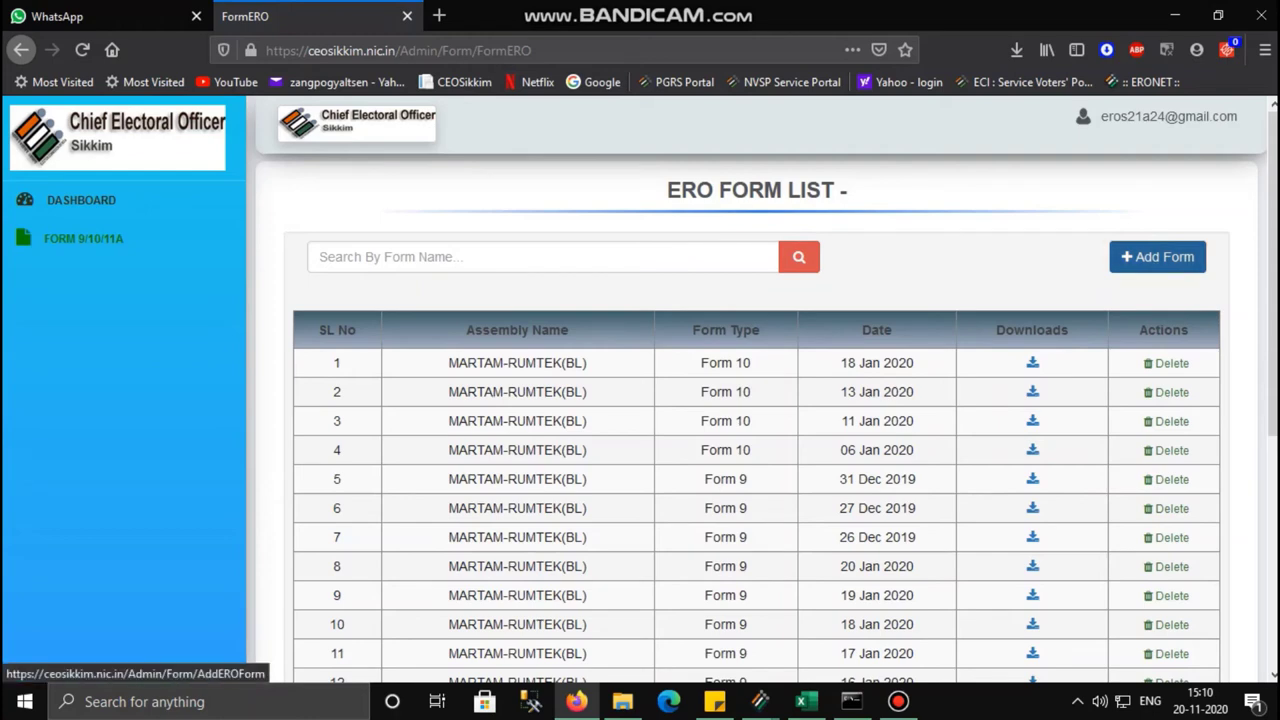
left_click(1157, 256)
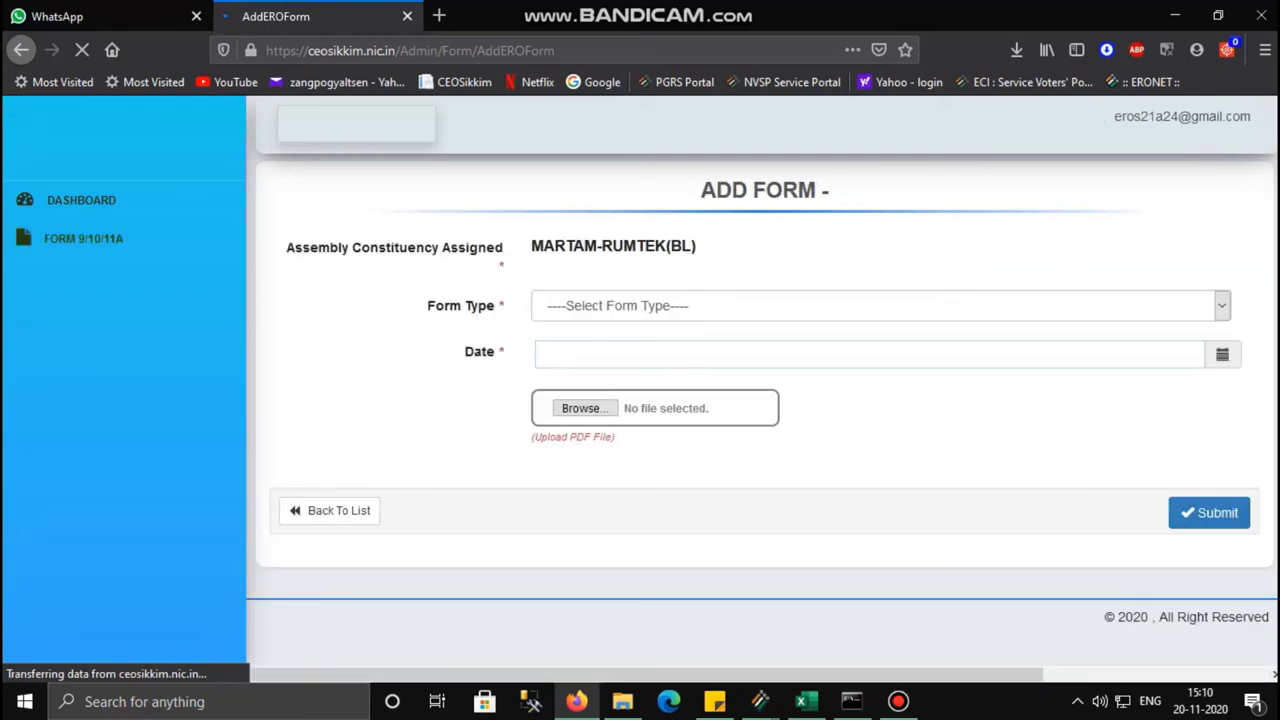
Set the new entry's form type to Form 9 and its date to 01 Oct 2020
left_click(880, 305)
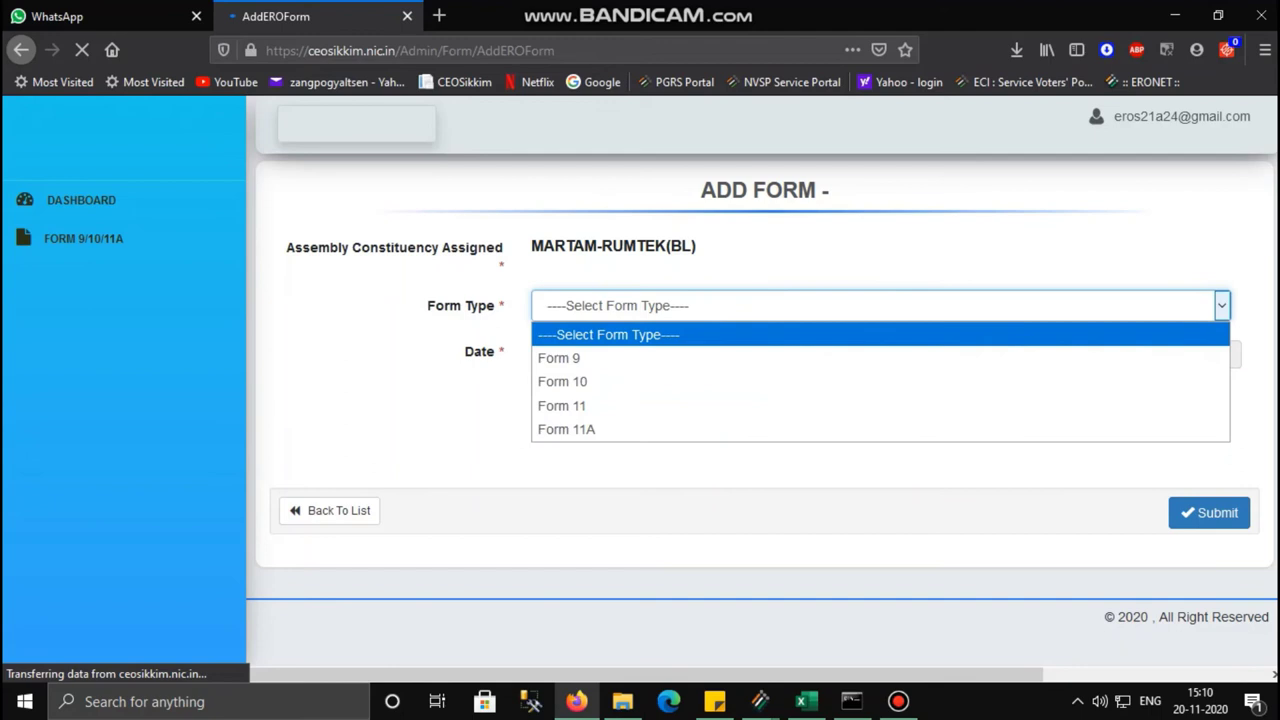
left_click(600, 358)
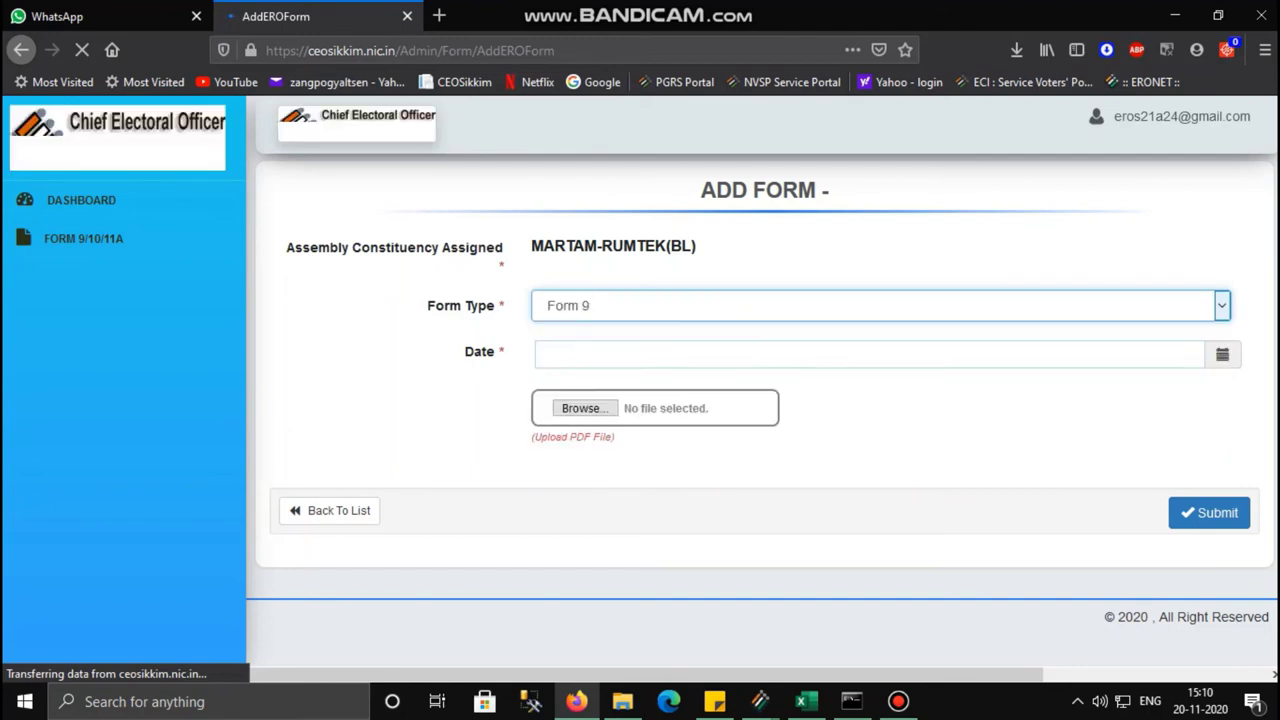
key("Tab")
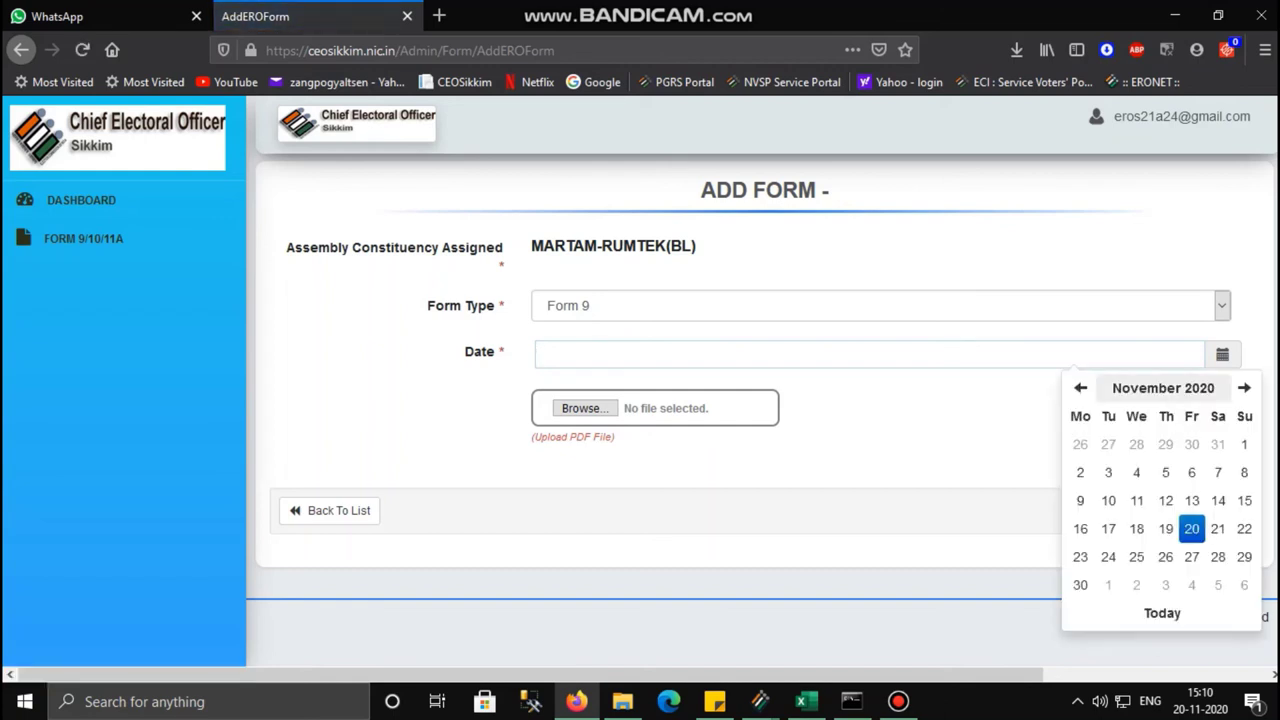
left_click(1096, 387)
left_click(1181, 444)
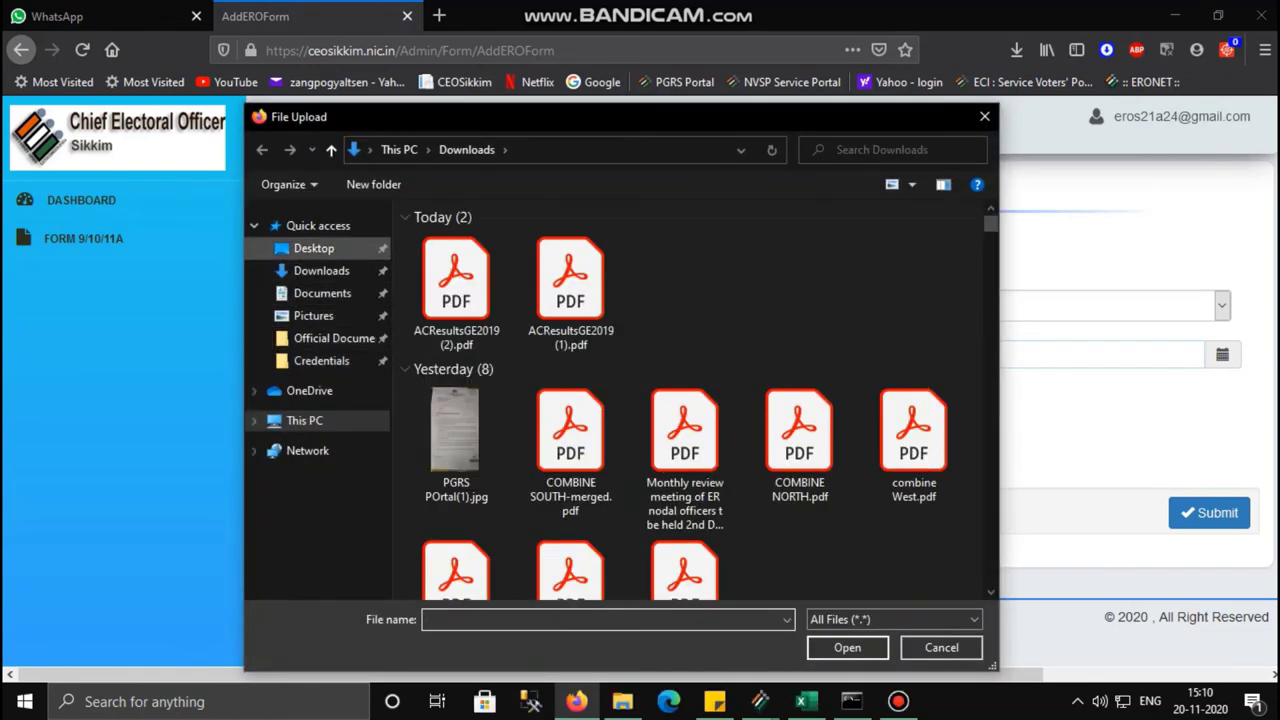
Attach S21A24_form9_01-10-2020.pdf from Desktop > Form9101111a > … > 24-MARTAM-RUMTEK
scroll(690, 410, "down", 5)
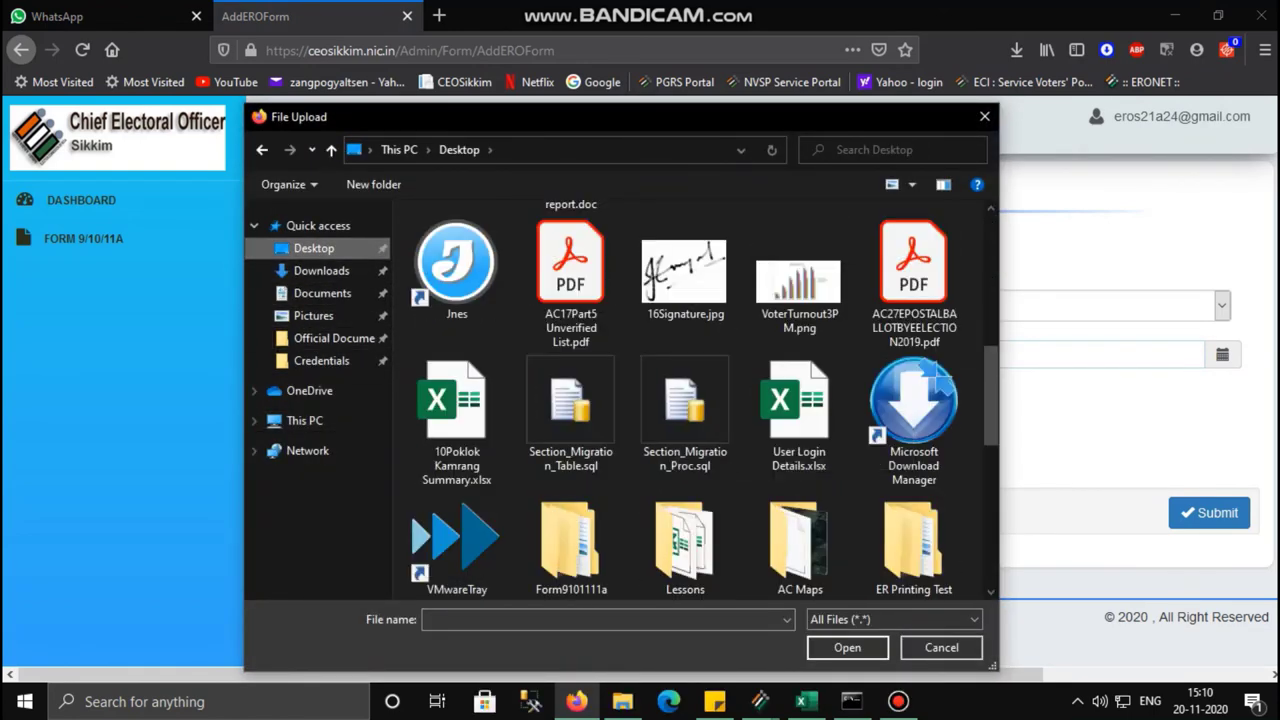
scroll(690, 410, "down", 3)
double_click(571, 310)
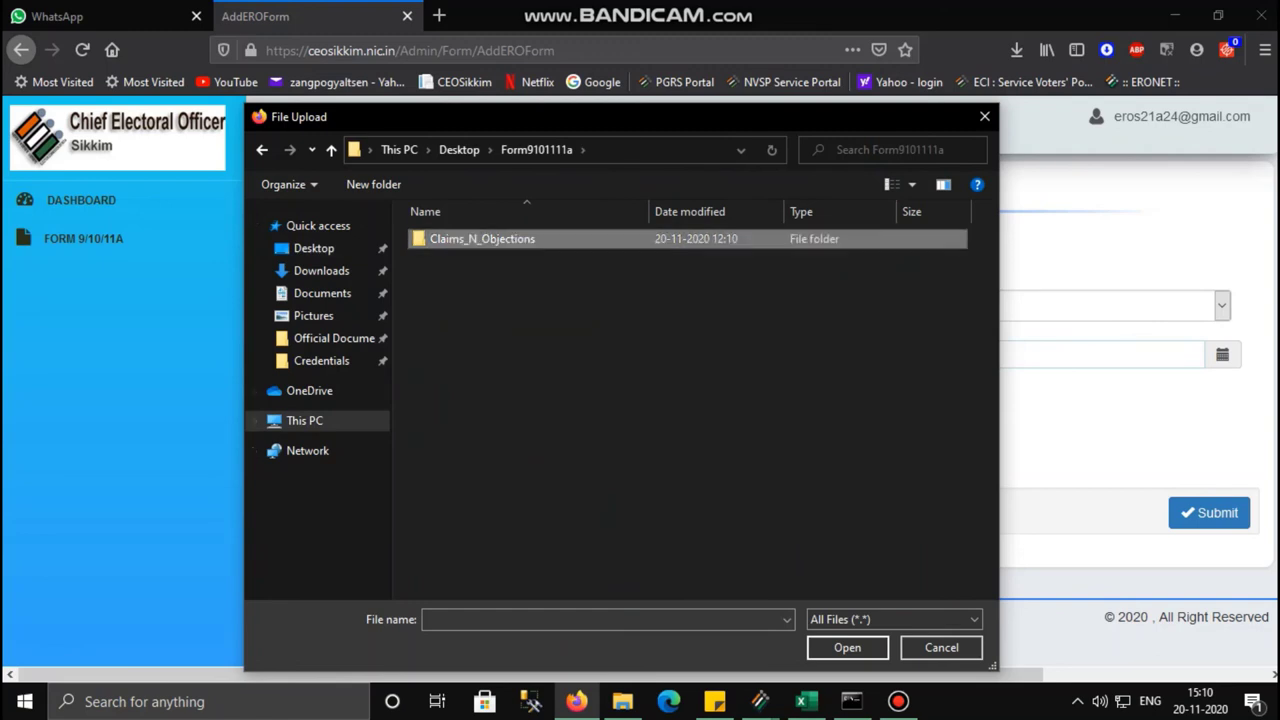
key("Return")
key("Return")
key("Down")
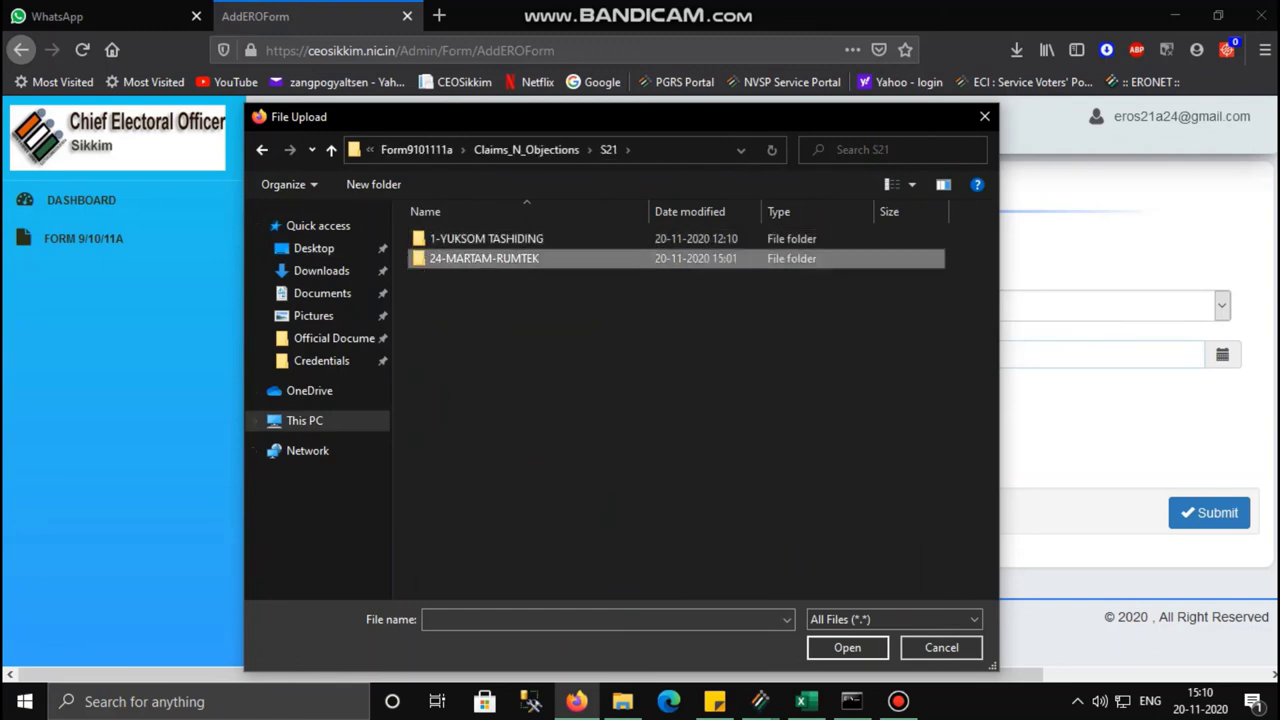
key("Return")
key("Up")
key("Return")
key("Down")
key("Return")
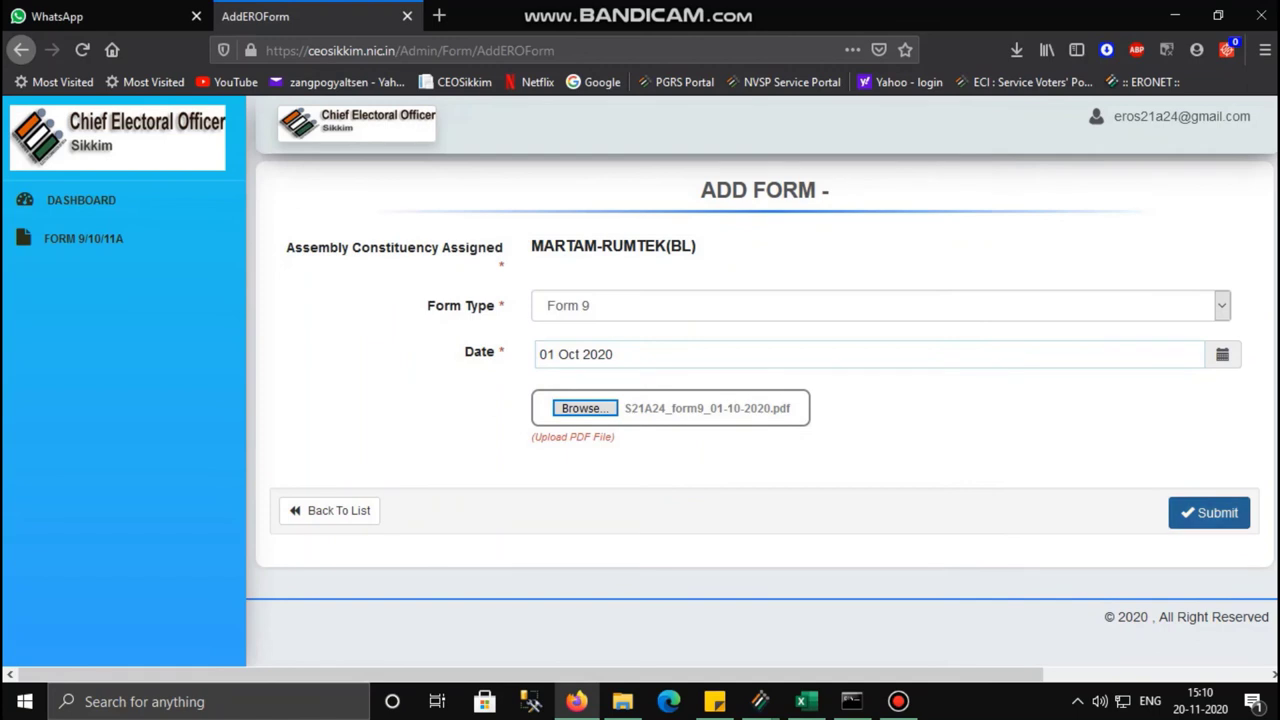
Submit the Form 9 entry dated 01 Oct 2020 and dismiss the Operation Successful message
left_click(1209, 512)
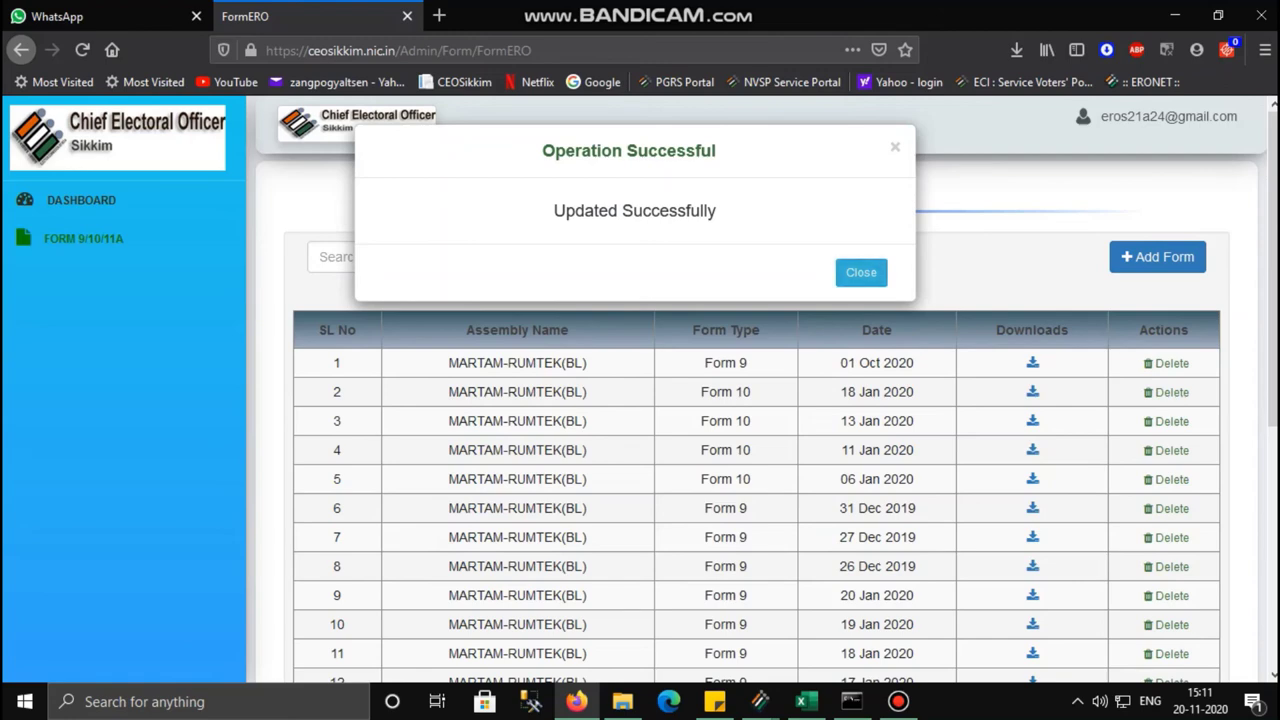
left_click(861, 272)
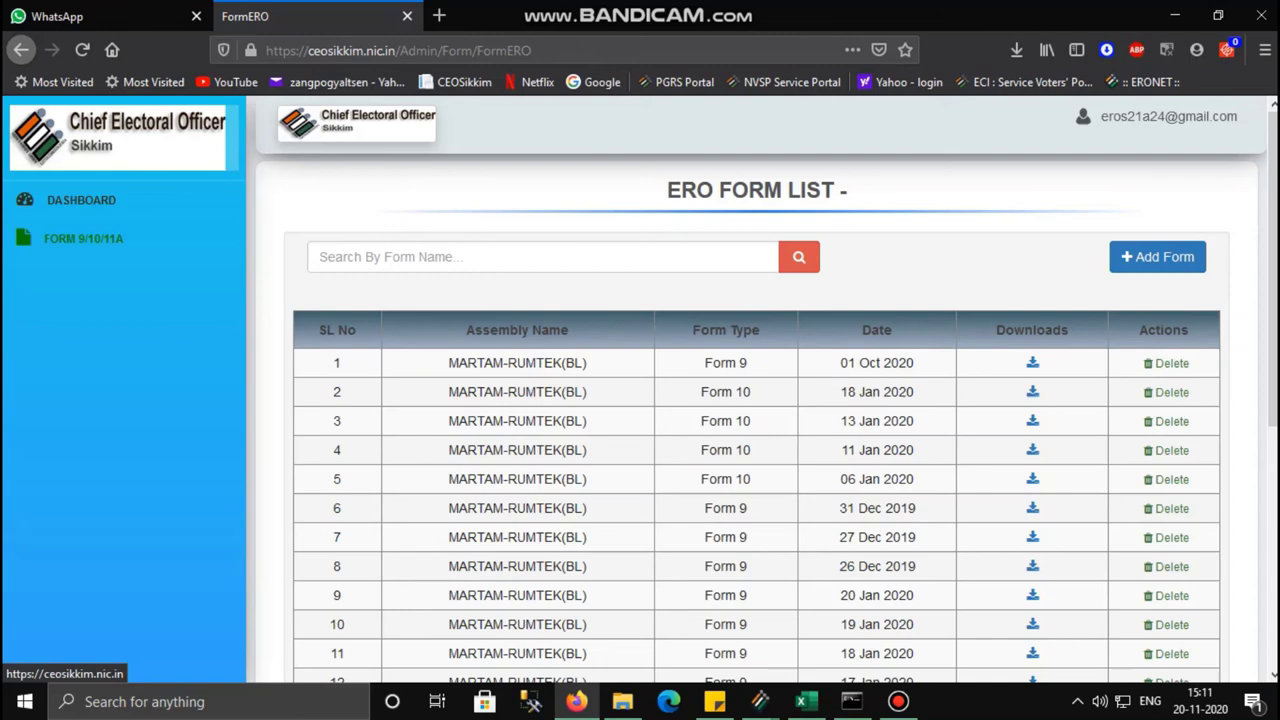
Open the site's public home page in a new tab and go to FORM 9/10/11/11A
right_click(113, 124)
left_click(180, 136)
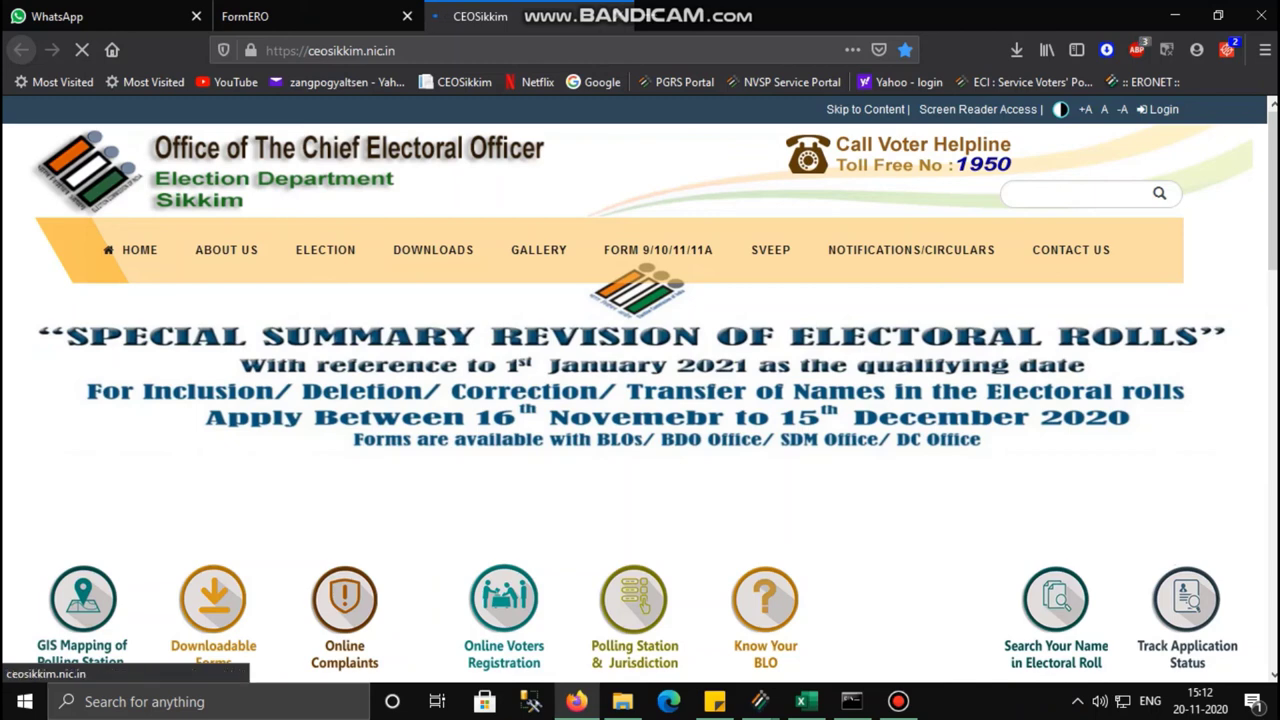
left_click(658, 249)
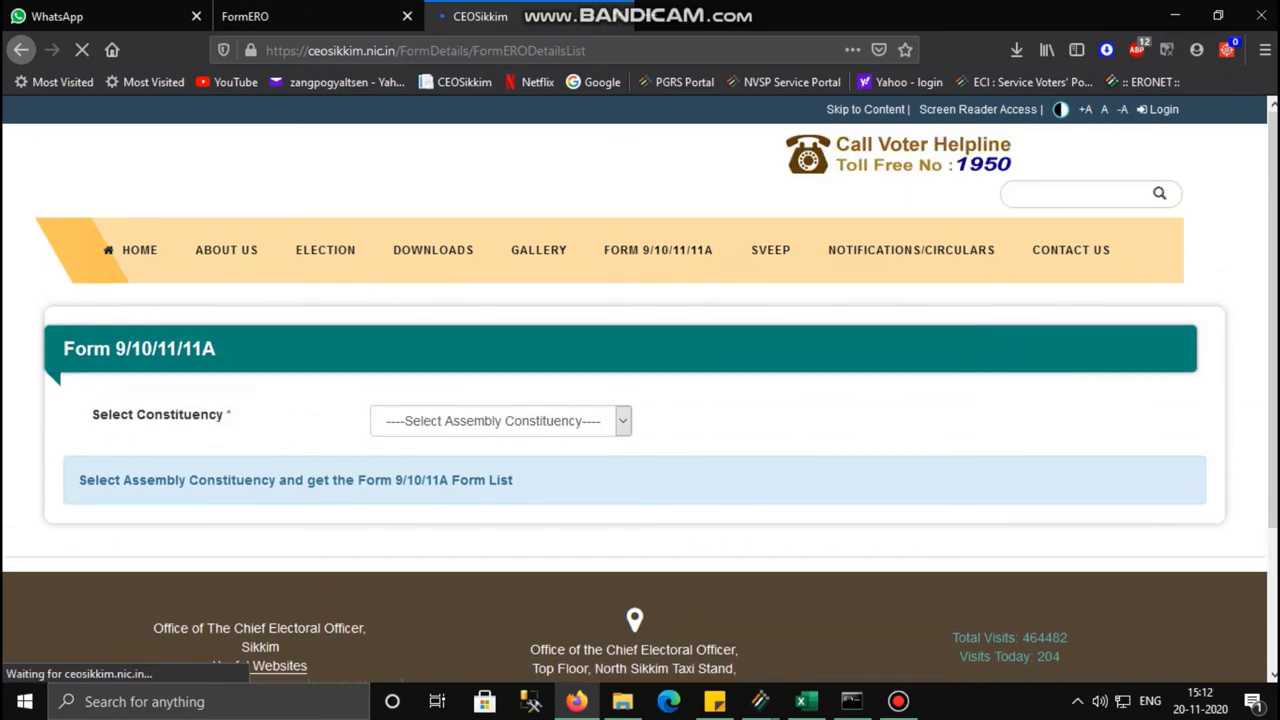
Select constituency MARTAM-RUMTEK(BL) and highlight its first row, Form 9 dated 01 Oct 2020
left_click(500, 420)
scroll(495, 320, "down", 1)
scroll(495, 250, "down", 2)
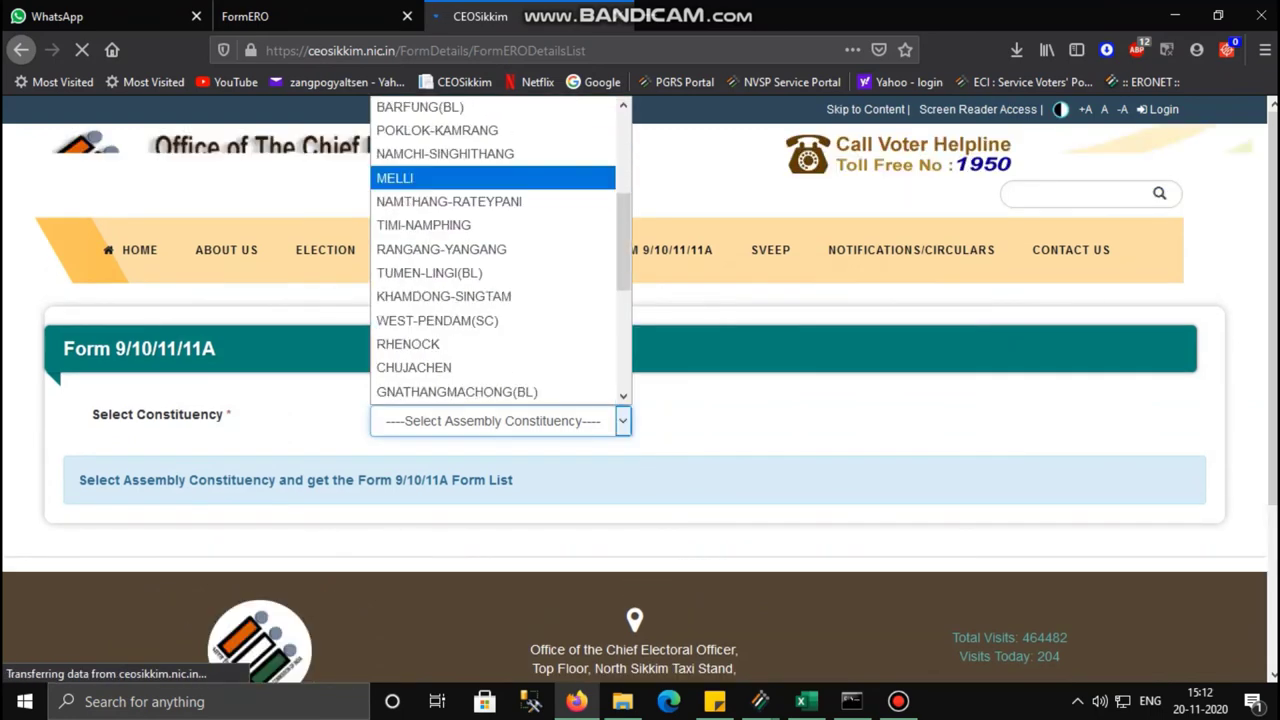
scroll(495, 300, "down", 3)
left_click(445, 249)
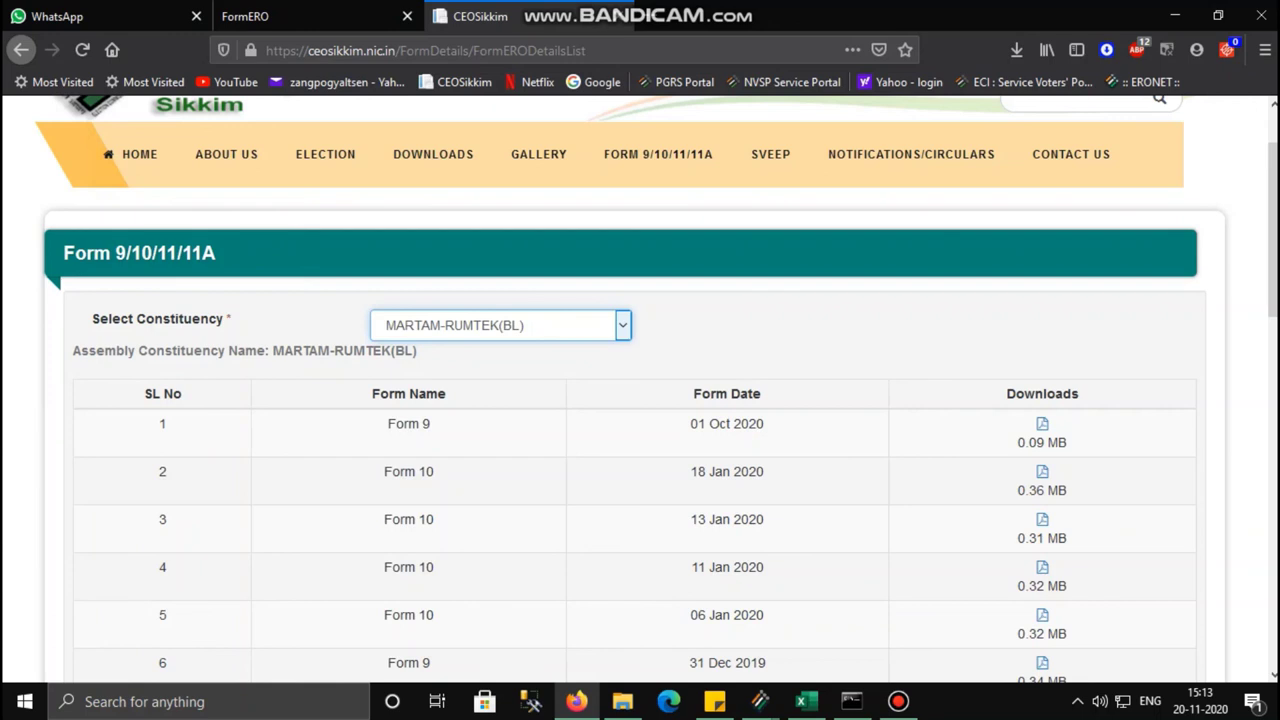
left_click_drag(158, 424, 768, 424)
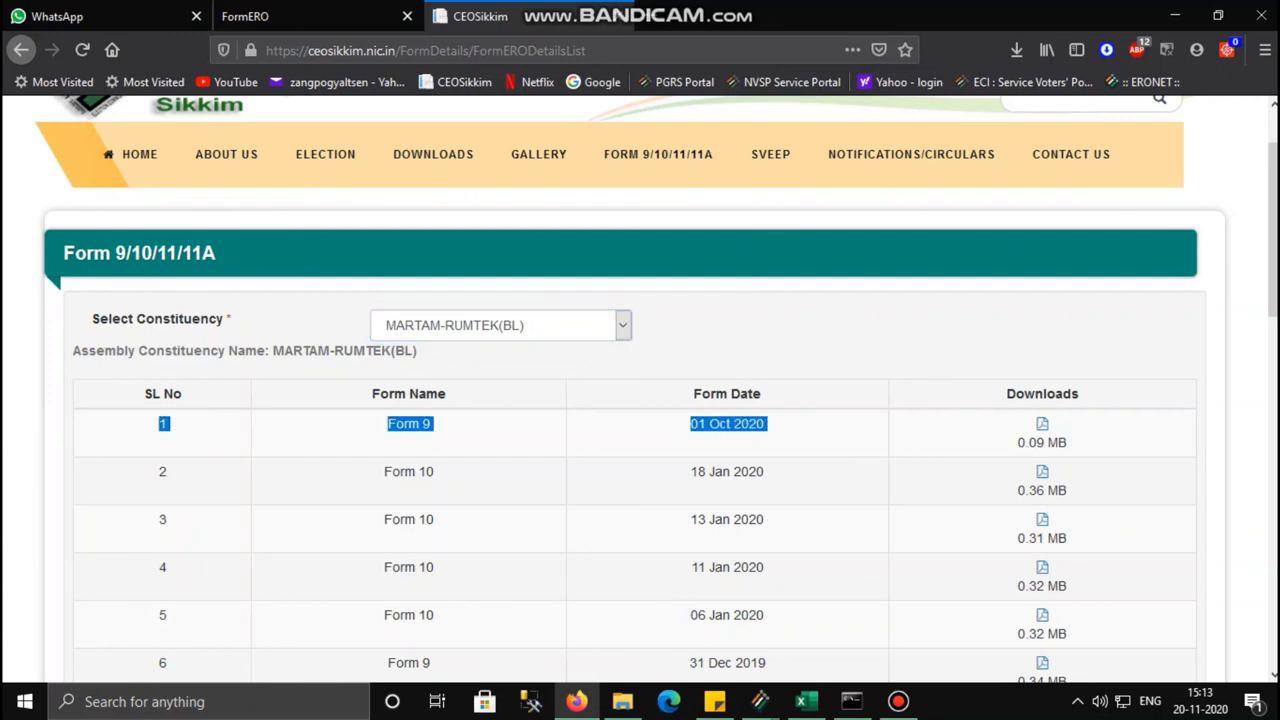